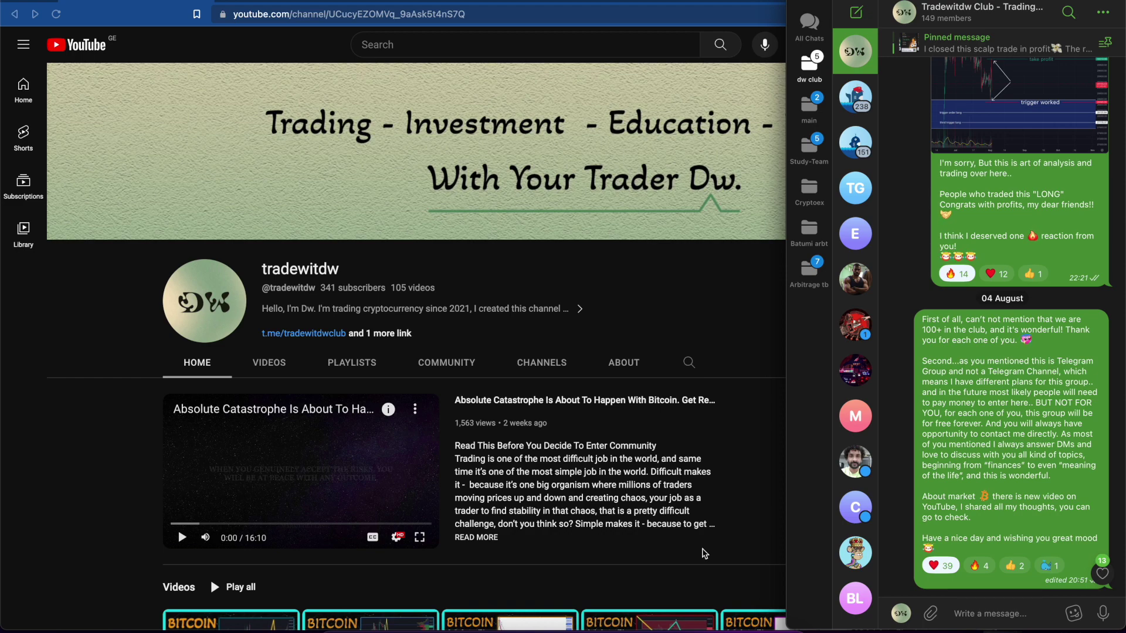
# Step: Switch to the BTCUSD chart in TradingView and extend the grey price zone's right edge to about the end of October 2023
pyautogui.click(575, 625)
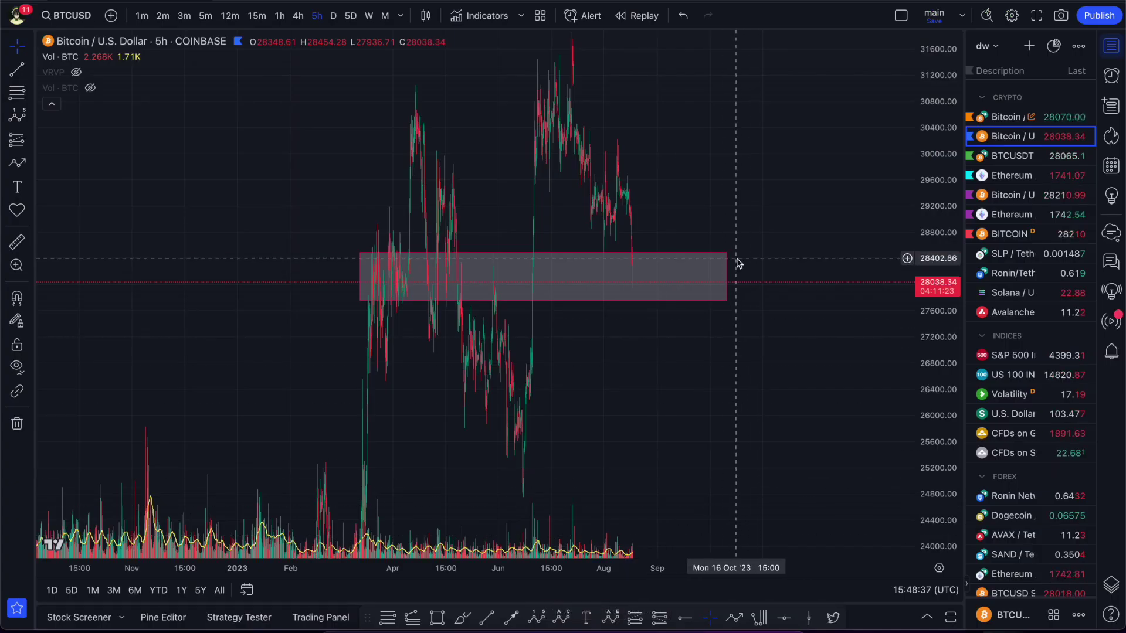
pyautogui.moveTo(725, 281); pyautogui.dragTo(760, 281)
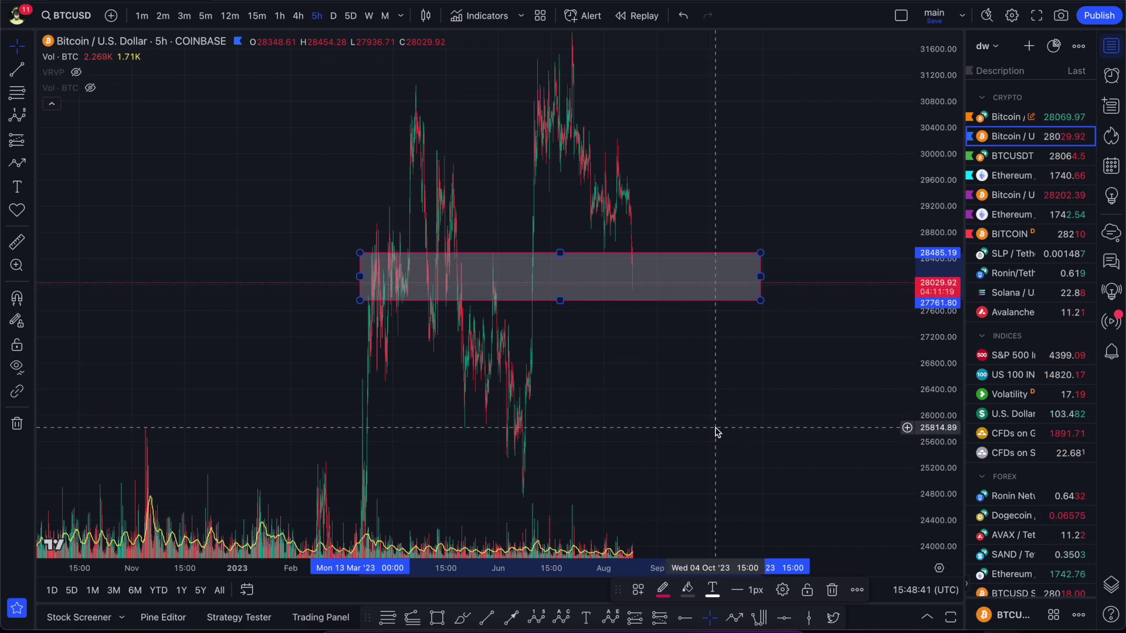
pyautogui.moveTo(741, 340); pyautogui.dragTo(694, 319)
pyautogui.moveTo(935, 147); pyautogui.dragTo(934, 328)
pyautogui.click(477, 270)
pyautogui.click(510, 430)
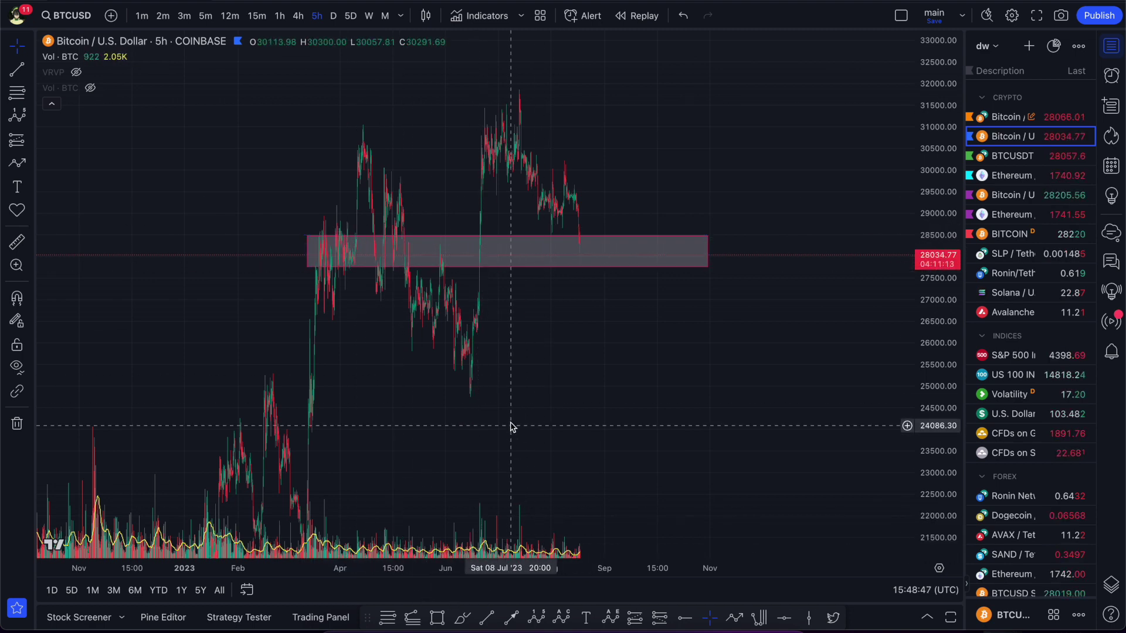
# Step: Draw an Elliott Impulse Wave from the June low at about 24,734 through about 25,804, 25,186, 31,878 and 28,065 to about 31,968
pyautogui.scroll(-2, 508, 261)
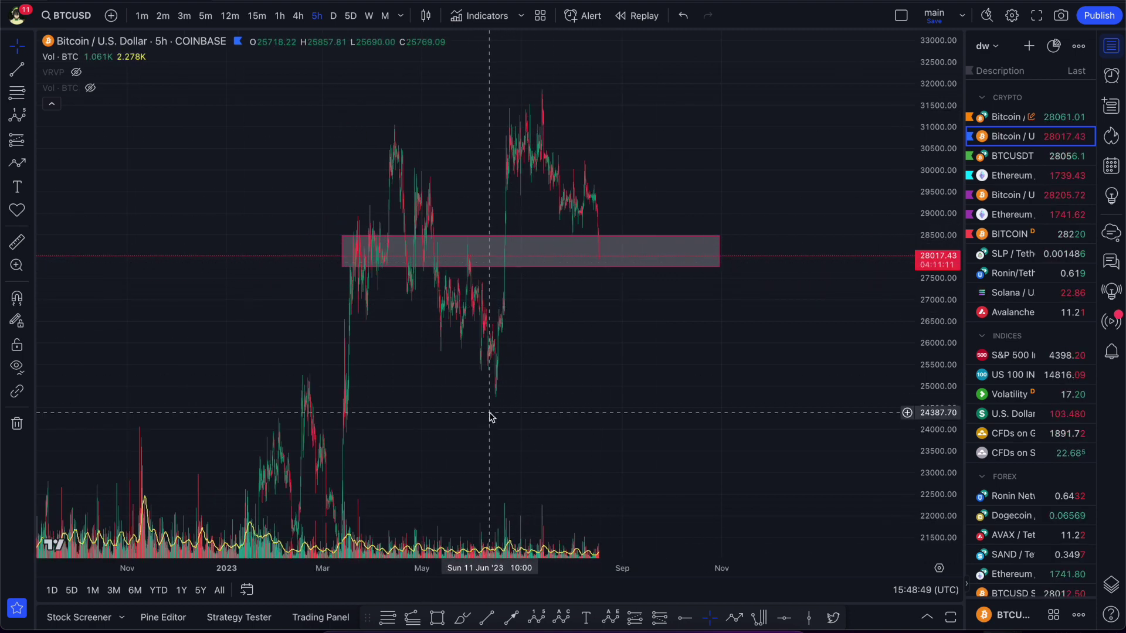
pyautogui.click(544, 619)
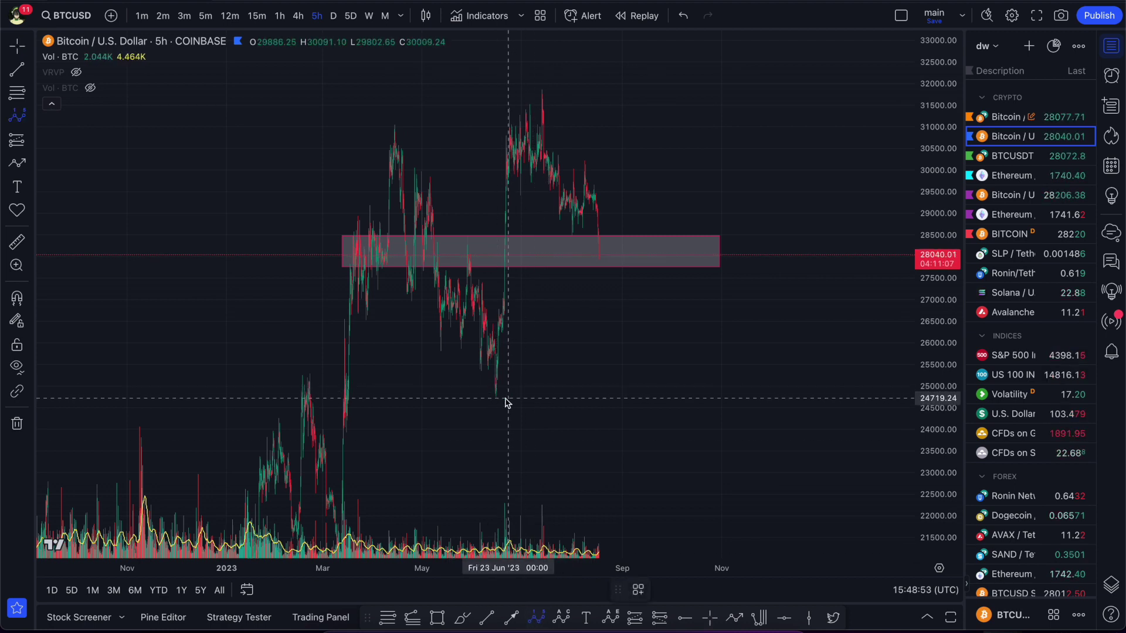
pyautogui.click(493, 398)
pyautogui.click(496, 352)
pyautogui.click(502, 378)
pyautogui.click(542, 88)
pyautogui.click(606, 253)
pyautogui.click(670, 87)
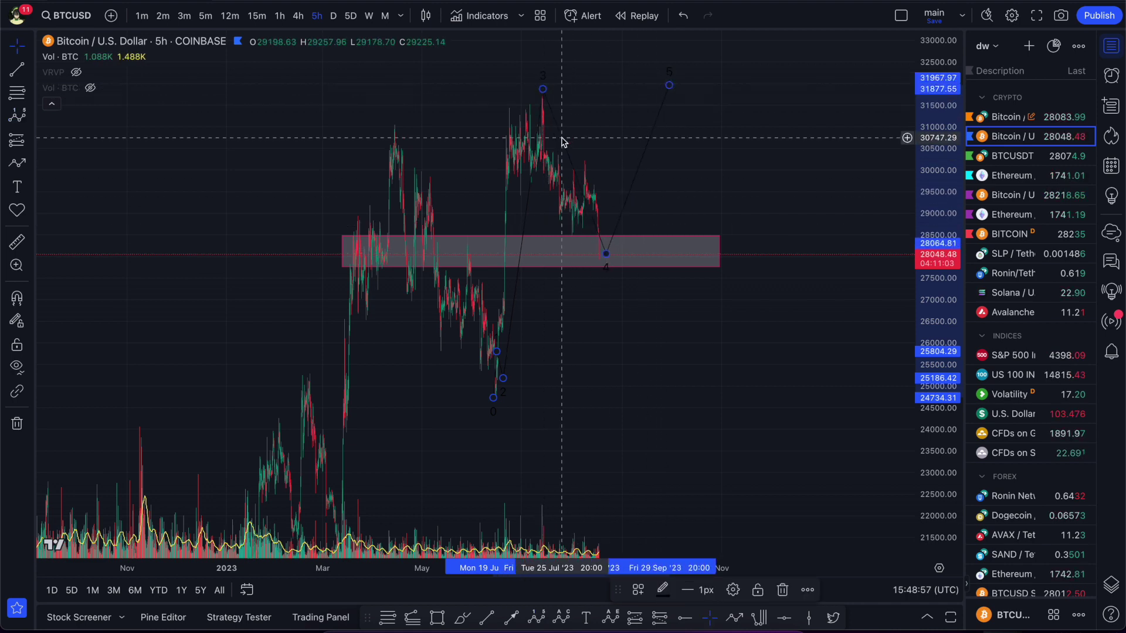
# Step: Change the Elliott Impulse Wave's line color to white
pyautogui.doubleClick(559, 131)
pyautogui.click(516, 295)
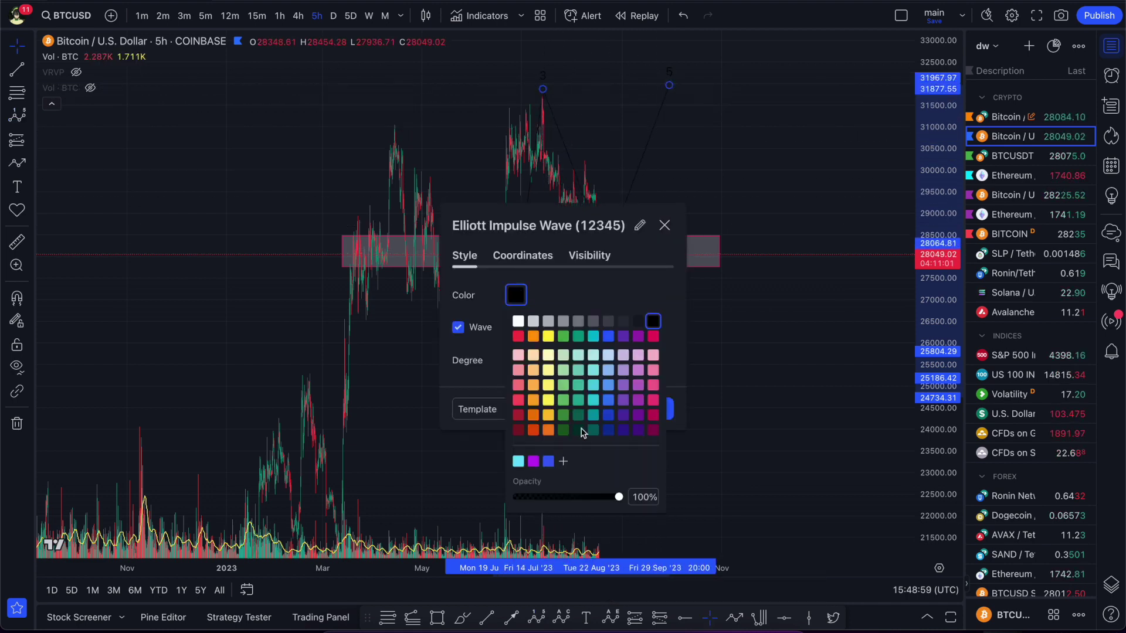
pyautogui.click(517, 321)
pyautogui.click(625, 294)
pyautogui.click(662, 408)
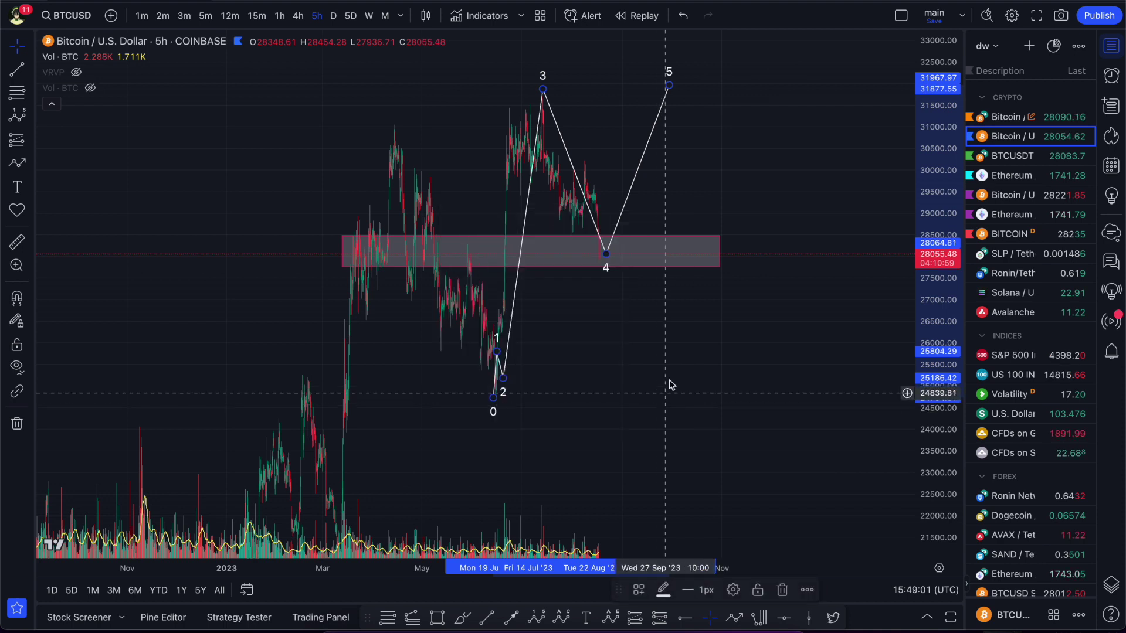
# Step: Adjust the wave's point 3 to about 31,862 and shift point 4 to a later date at about 28,080
pyautogui.moveTo(606, 254); pyautogui.dragTo(616, 252)
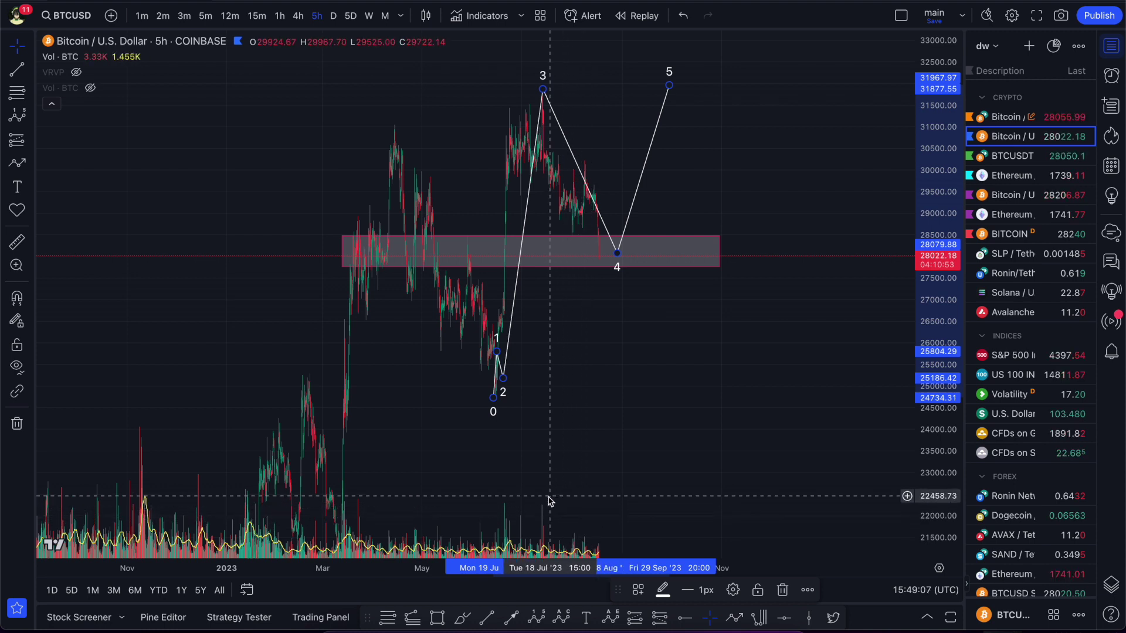
pyautogui.moveTo(542, 89); pyautogui.dragTo(541, 93)
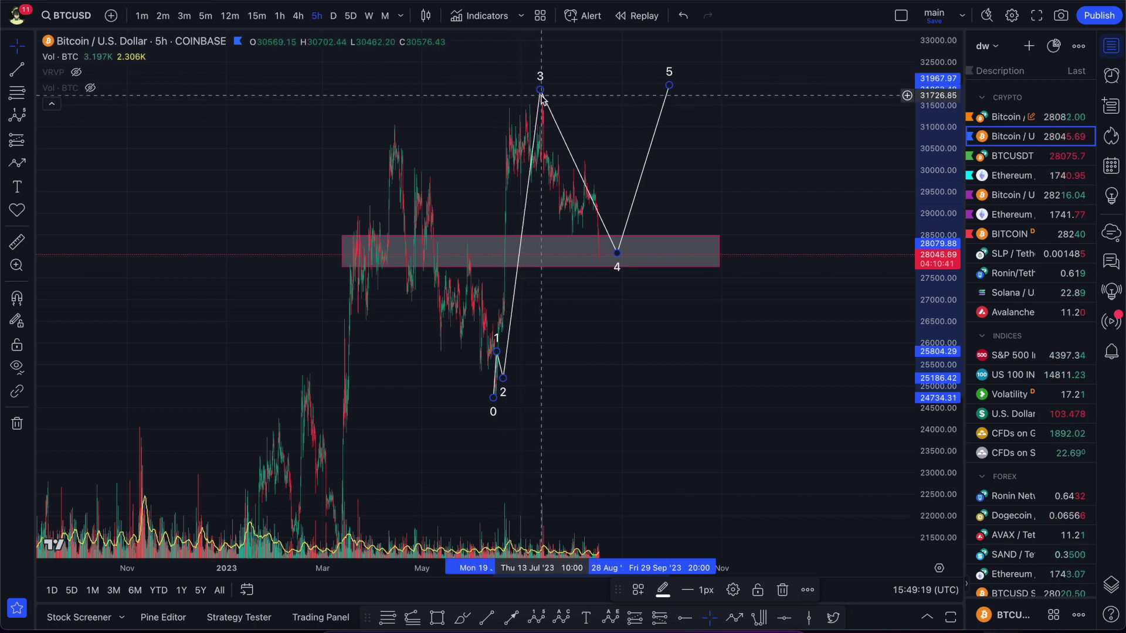
pyautogui.moveTo(616, 252); pyautogui.dragTo(624, 257)
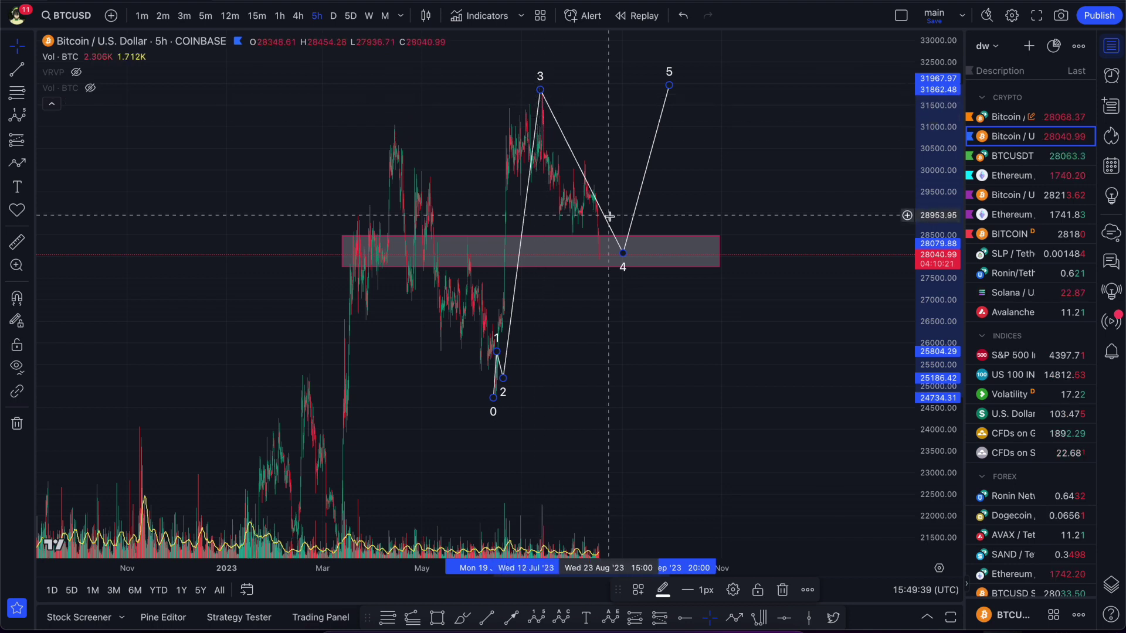
# Step: Draw two descending trend lines around the decline from wave point 3, ending at about 28,500 and about 27,432
pyautogui.click(486, 617)
pyautogui.click(539, 90)
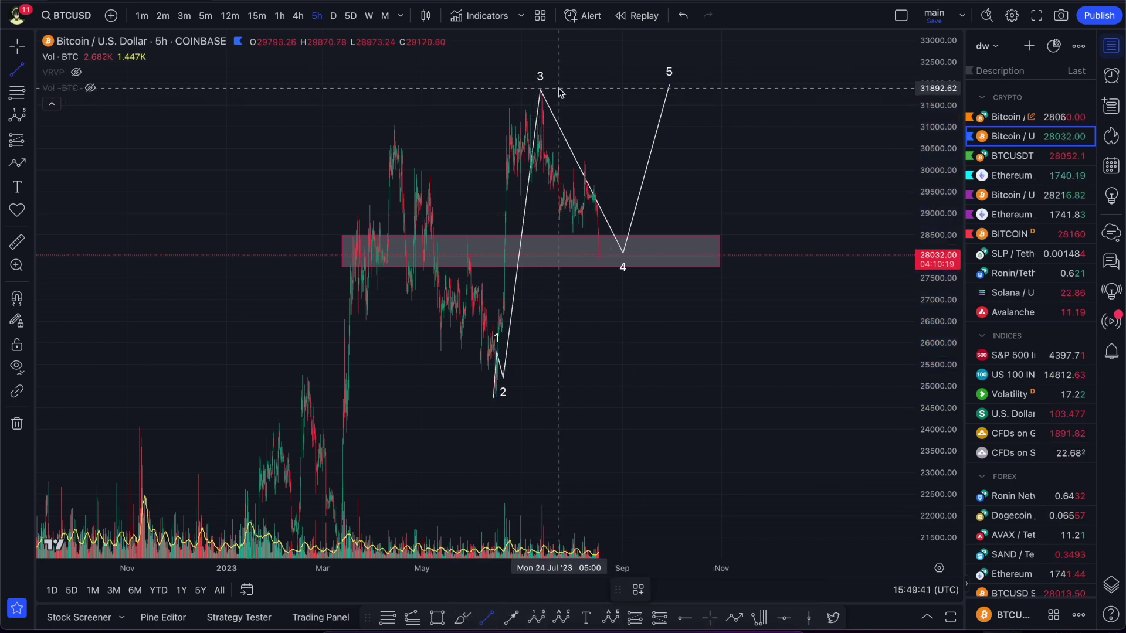
pyautogui.click(636, 234)
pyautogui.click(486, 618)
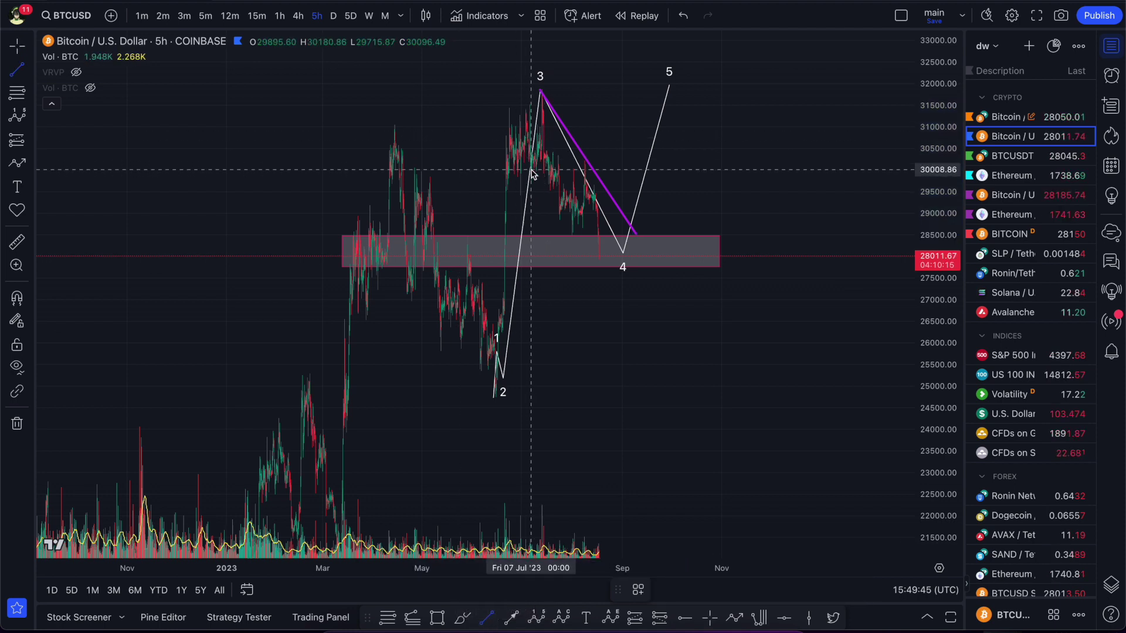
pyautogui.click(533, 172)
pyautogui.click(614, 283)
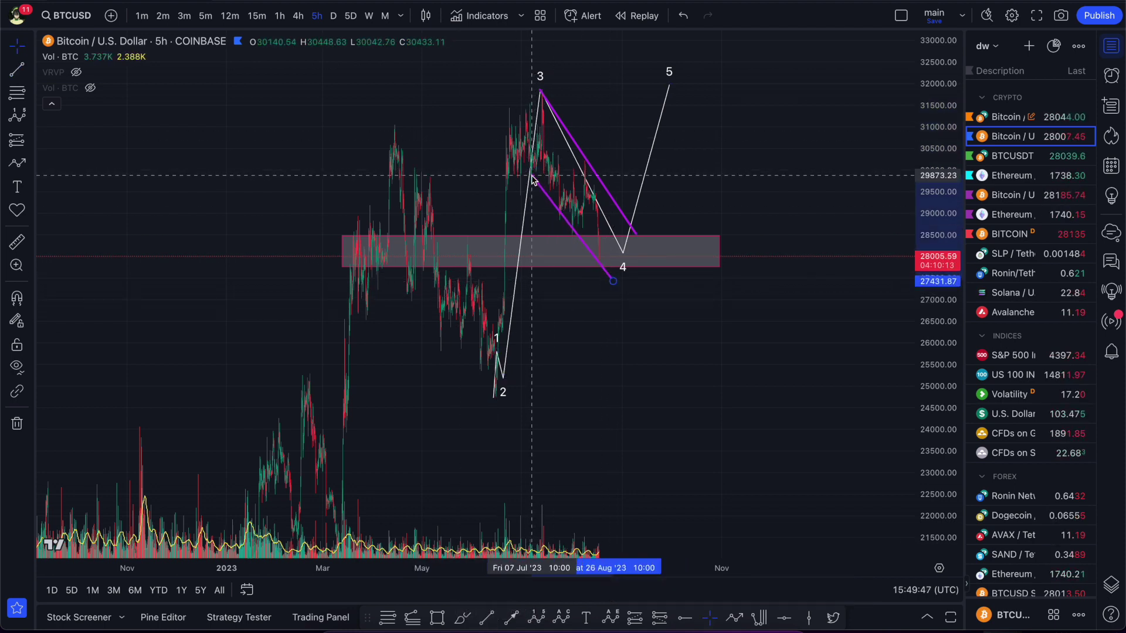
# Step: Move wave point 4 to about 28,457 on the zone's upper edge and point 5 to about 31,893, both at later dates
pyautogui.moveTo(625, 254); pyautogui.dragTo(660, 254)
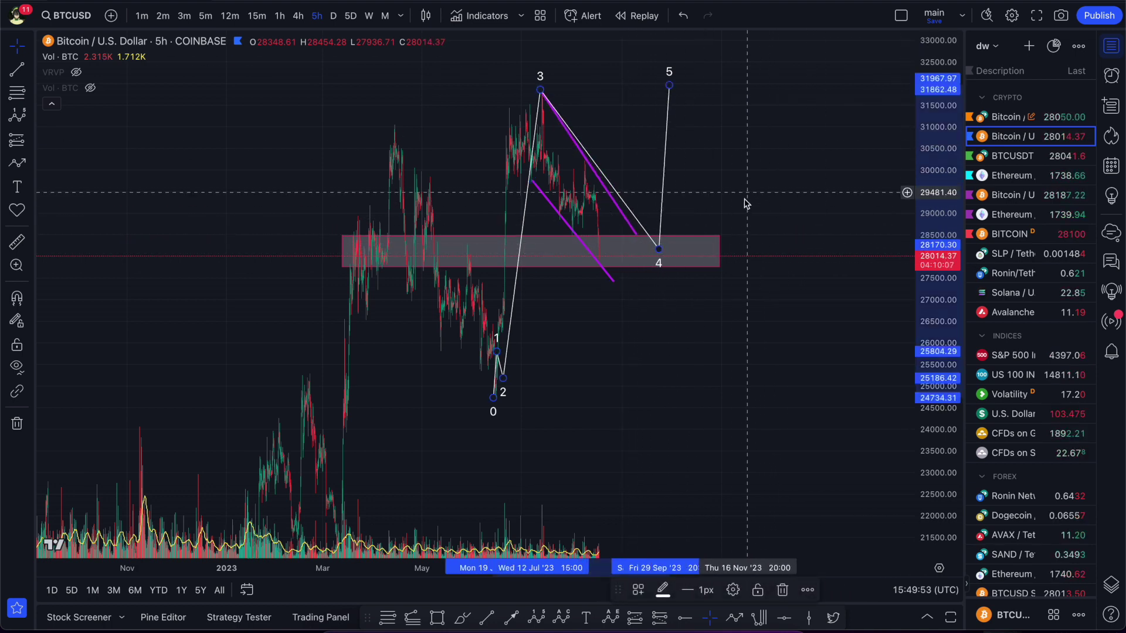
pyautogui.moveTo(669, 86); pyautogui.dragTo(694, 91)
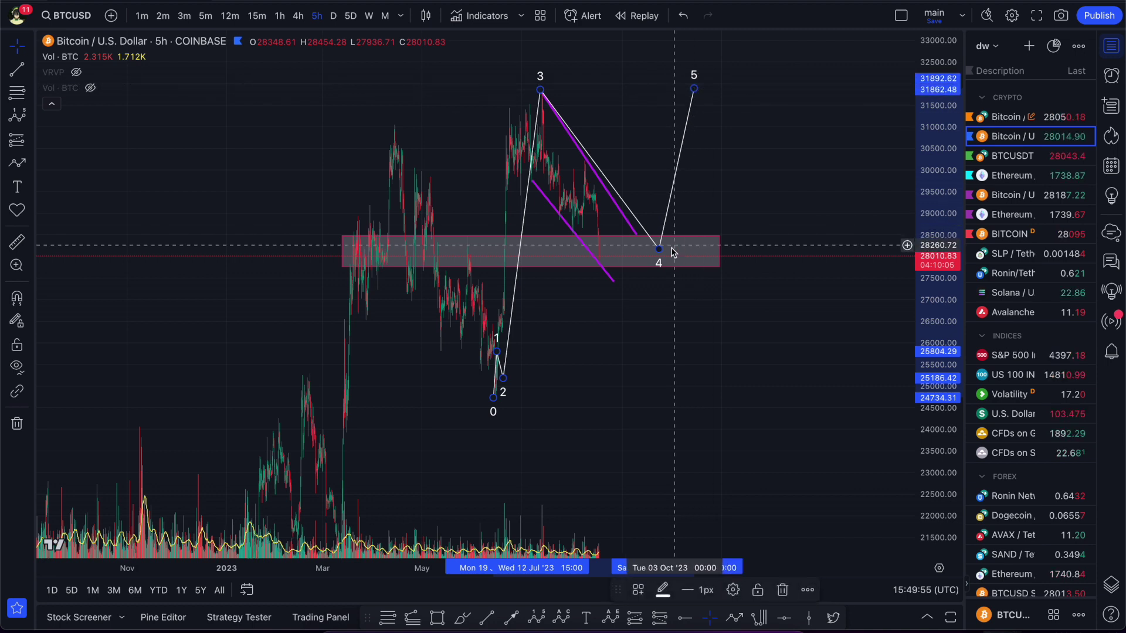
pyautogui.moveTo(660, 250)
pyautogui.mouseDown()
pyautogui.moveTo(654, 258)
pyautogui.moveTo(710, 245)
pyautogui.moveTo(694, 240)
pyautogui.mouseUp()
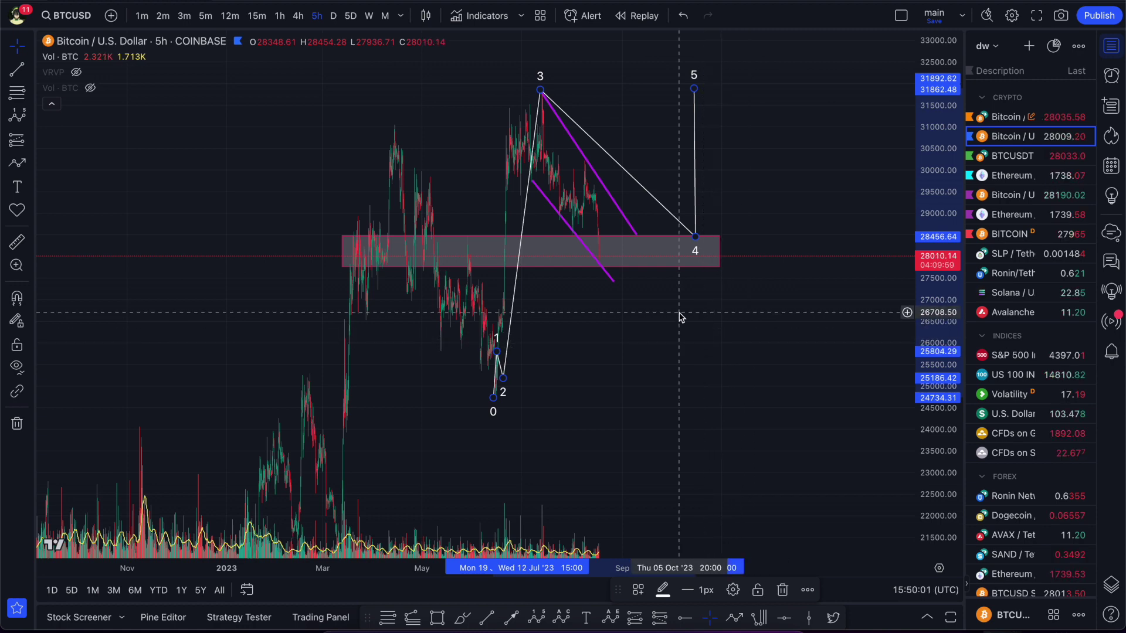
# Step: Delete both purple descending trend lines from the chart
pyautogui.scroll(3, 631, 269)
pyautogui.moveTo(526, 327); pyautogui.dragTo(747, 335)
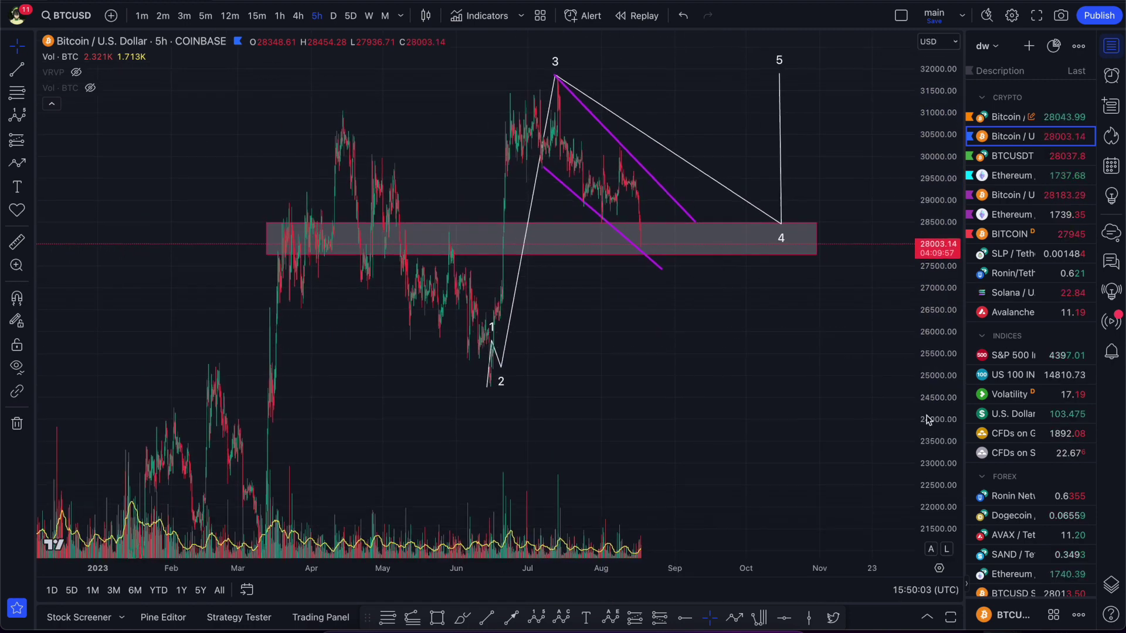
pyautogui.moveTo(927, 420); pyautogui.dragTo(944, 177)
pyautogui.scroll(2, 593, 314)
pyautogui.moveTo(594, 314); pyautogui.dragTo(589, 379)
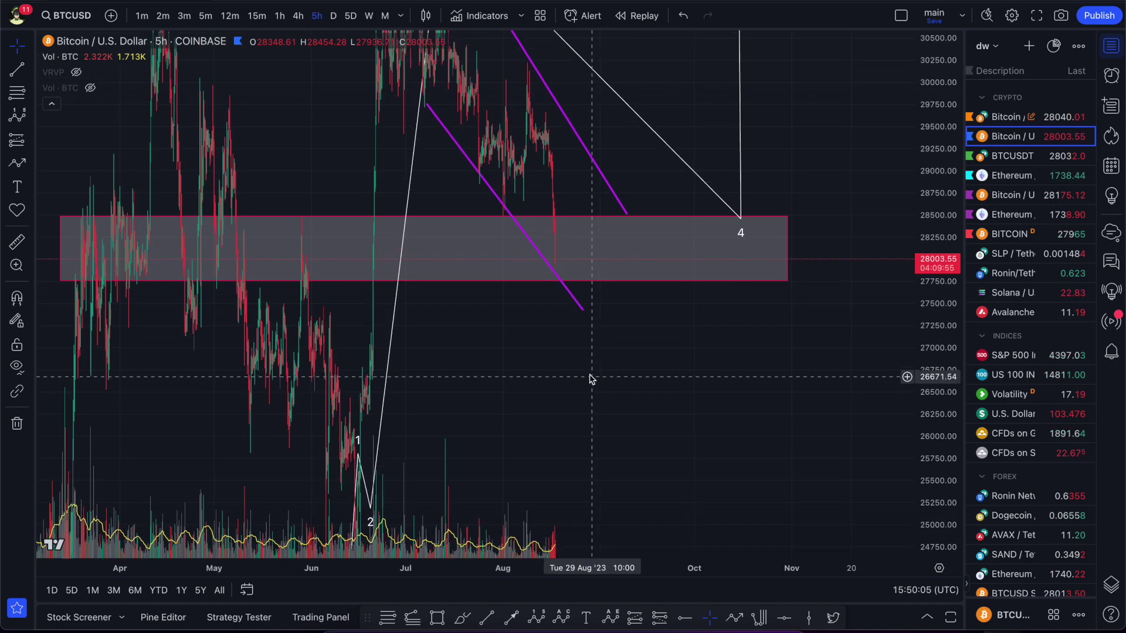
pyautogui.scroll(-3, 587, 351)
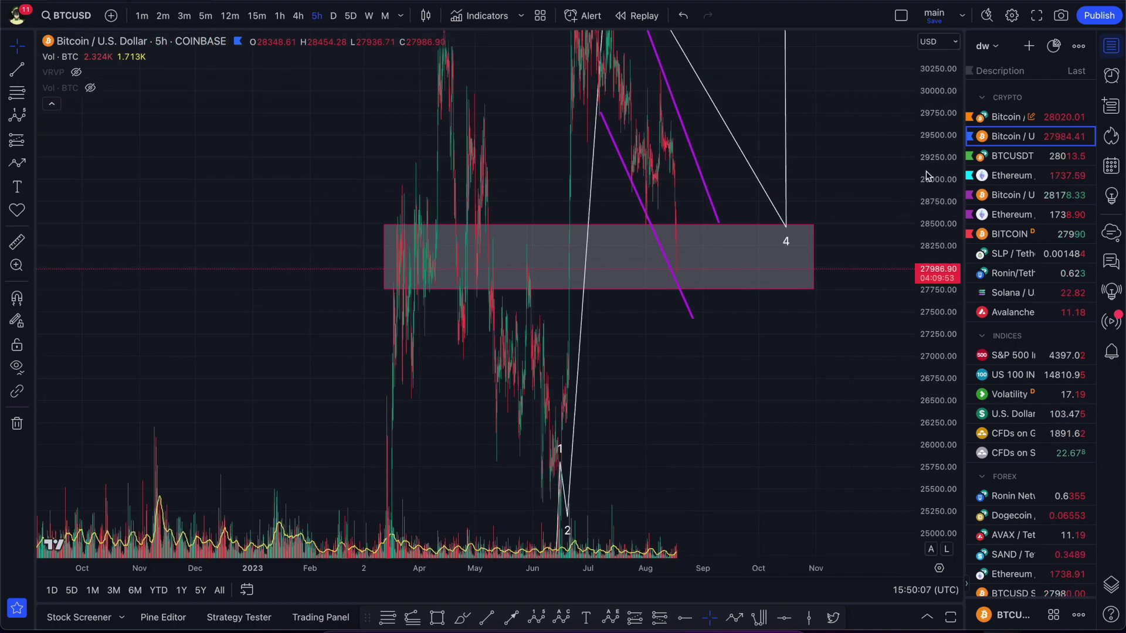
pyautogui.moveTo(926, 176); pyautogui.dragTo(909, 325)
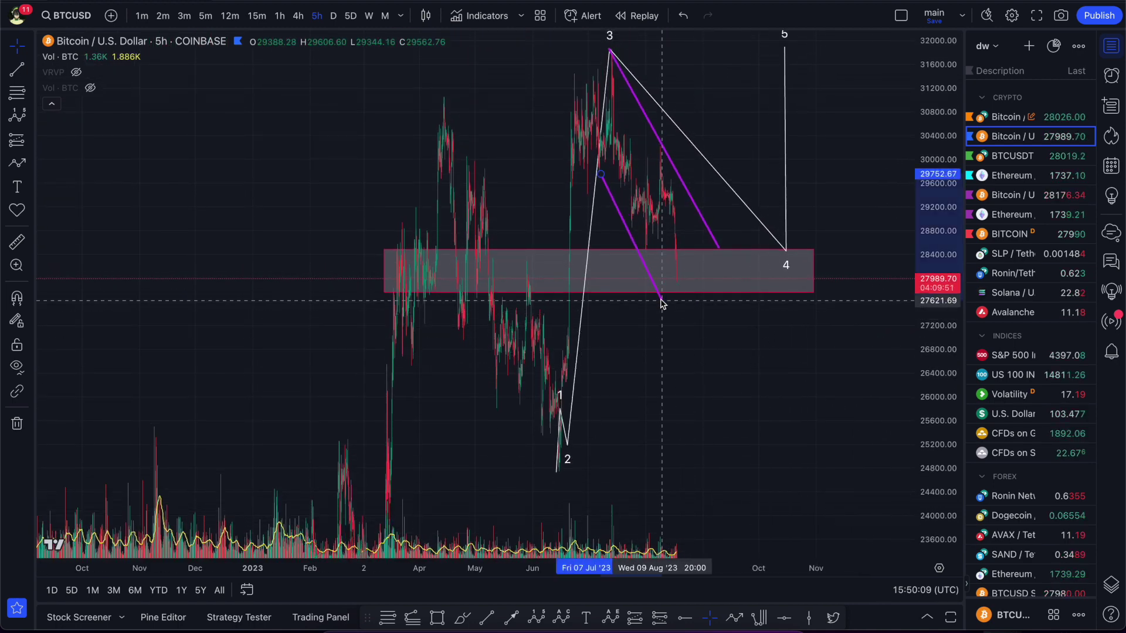
pyautogui.press('Escape')
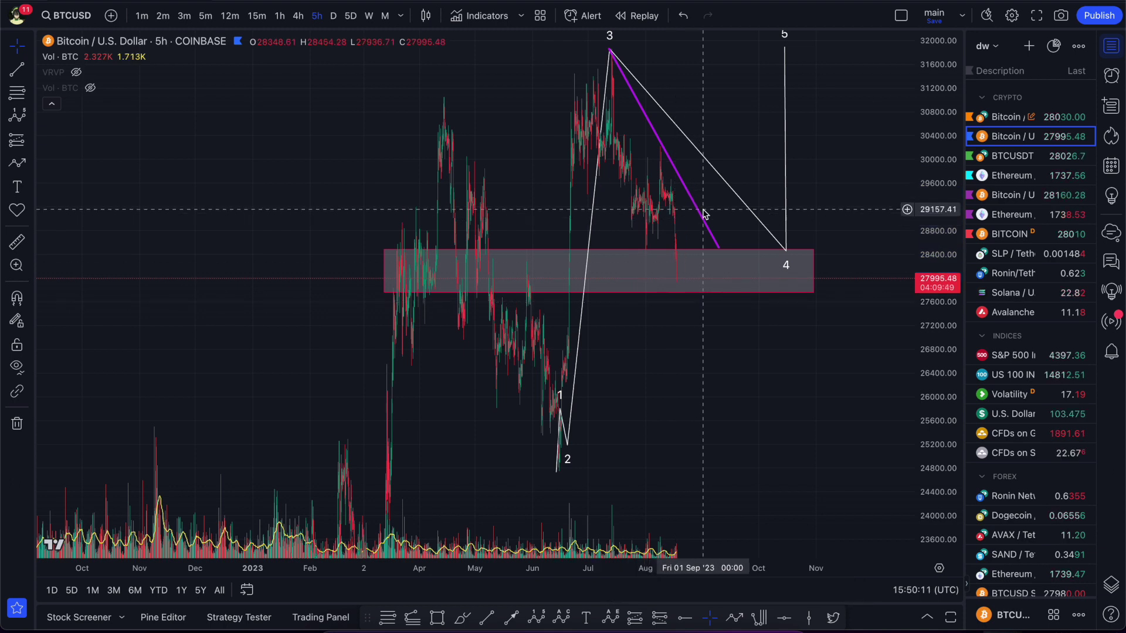
pyautogui.press('Delete')
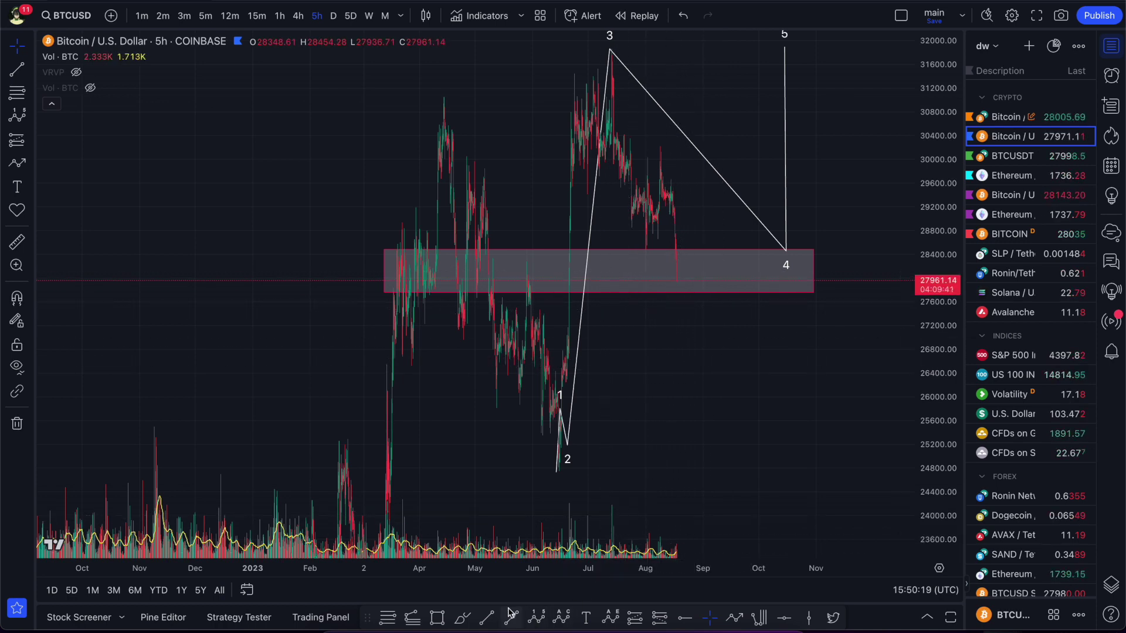
# Step: Draw a Fibonacci retracement over the wave 3 rally, from about 25,132 up to about 31,889
pyautogui.click(390, 619)
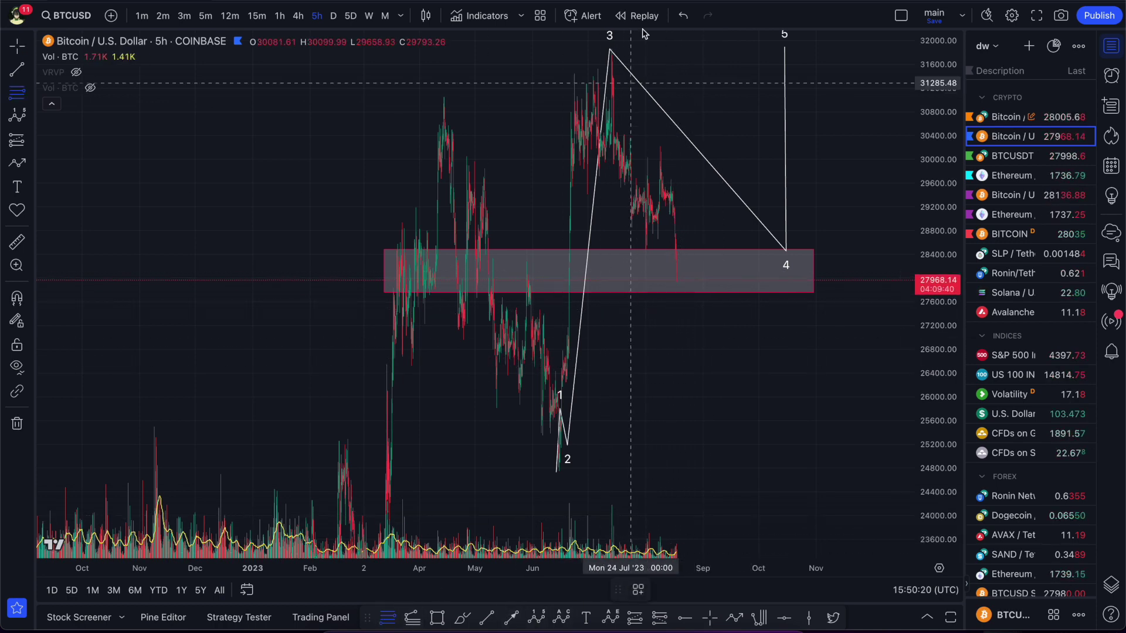
pyautogui.click(588, 449)
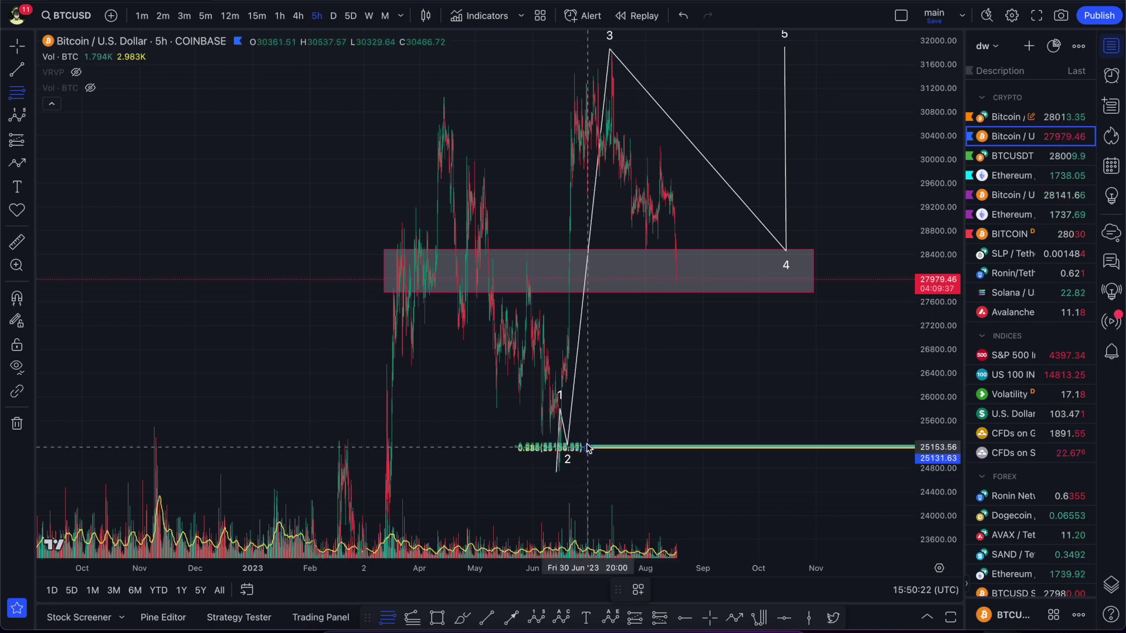
pyautogui.click(553, 52)
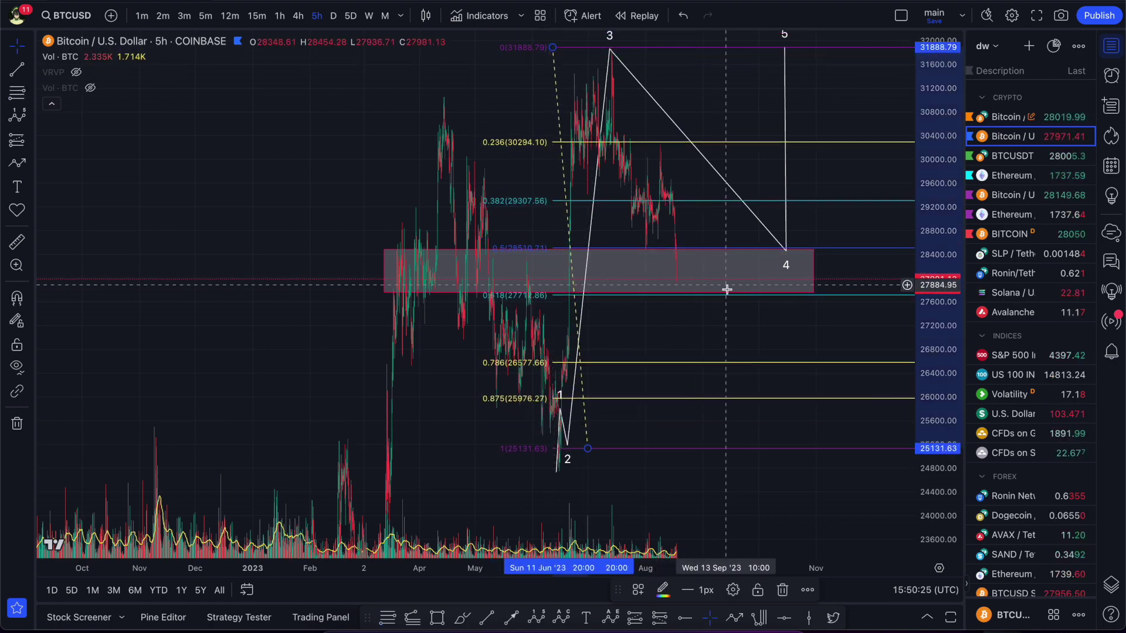
# Step: Extend the grey price zone's right edge to 1 November 2023
pyautogui.moveTo(818, 277)
pyautogui.mouseDown()
pyautogui.moveTo(832, 276)
pyautogui.moveTo(817, 276)
pyautogui.mouseUp()
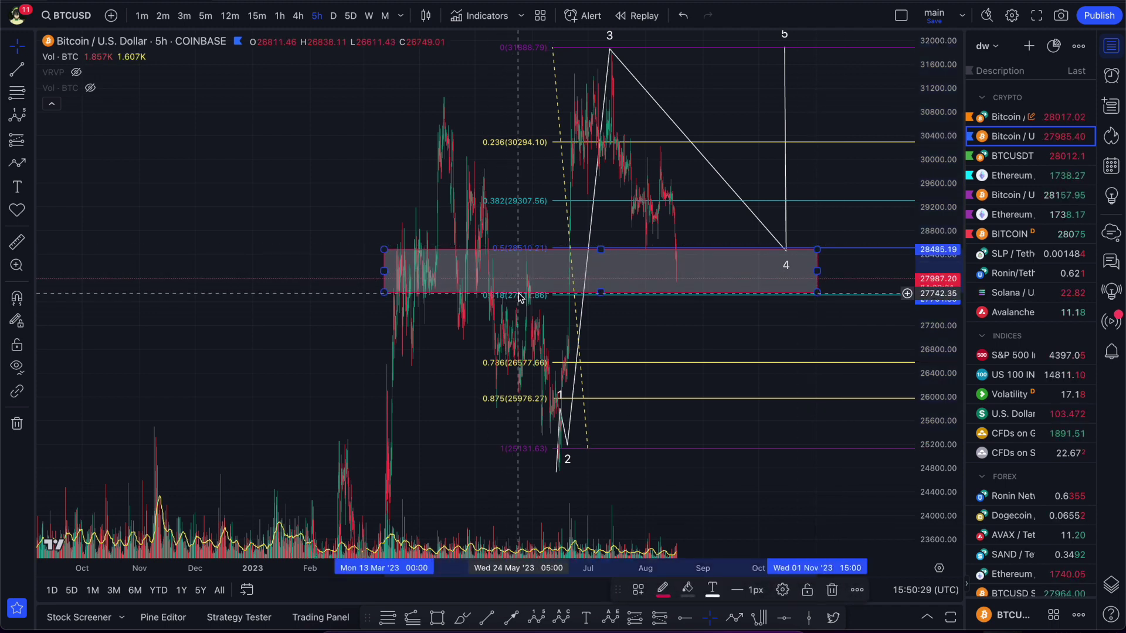
# Step: Delete the Fibonacci retracement from the chart
pyautogui.moveTo(703, 327); pyautogui.dragTo(632, 328)
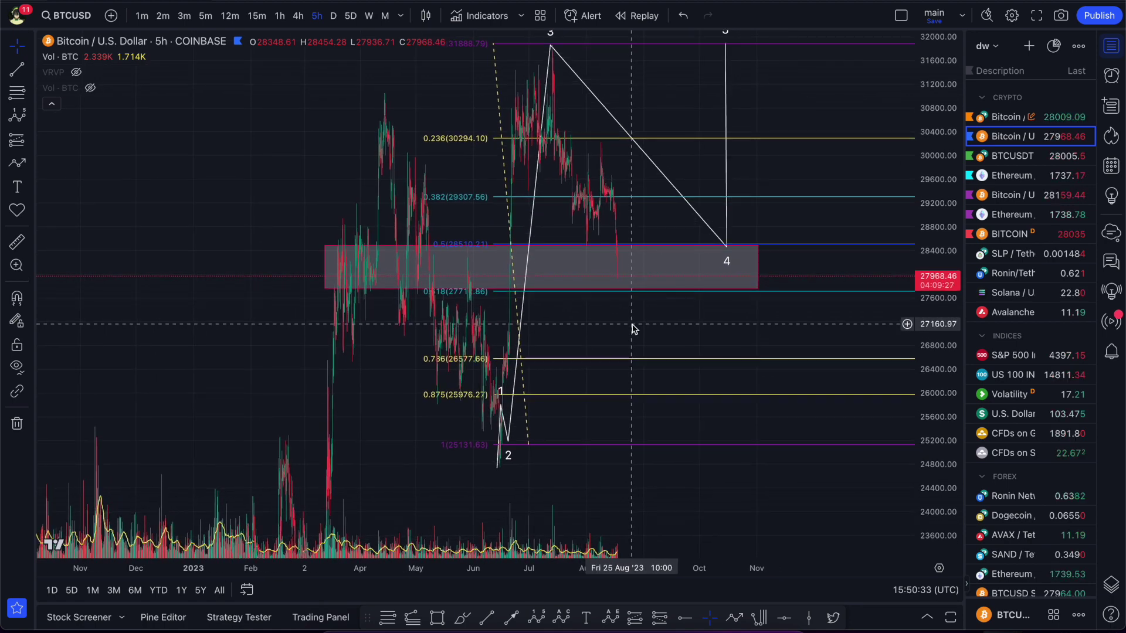
pyautogui.moveTo(540, 276); pyautogui.dragTo(578, 209)
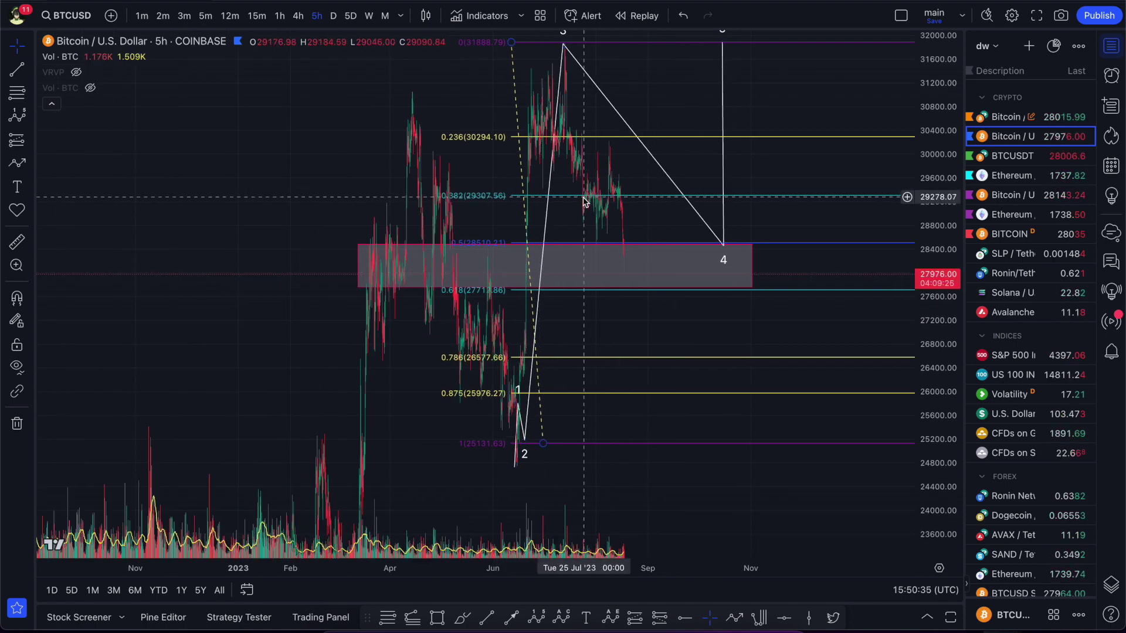
pyautogui.click(581, 198)
pyautogui.press('Delete')
# Step: Show the hidden VRVP volume profile and examine its volume levels around the grey price zone
pyautogui.moveTo(75, 76)
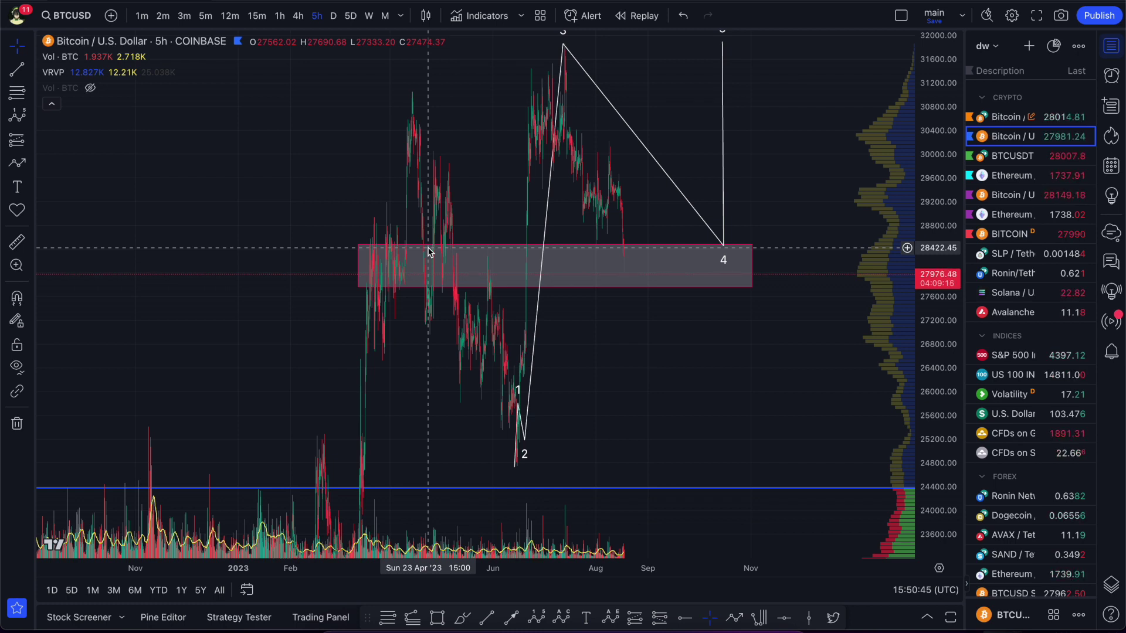
pyautogui.moveTo(921, 402); pyautogui.dragTo(914, 249)
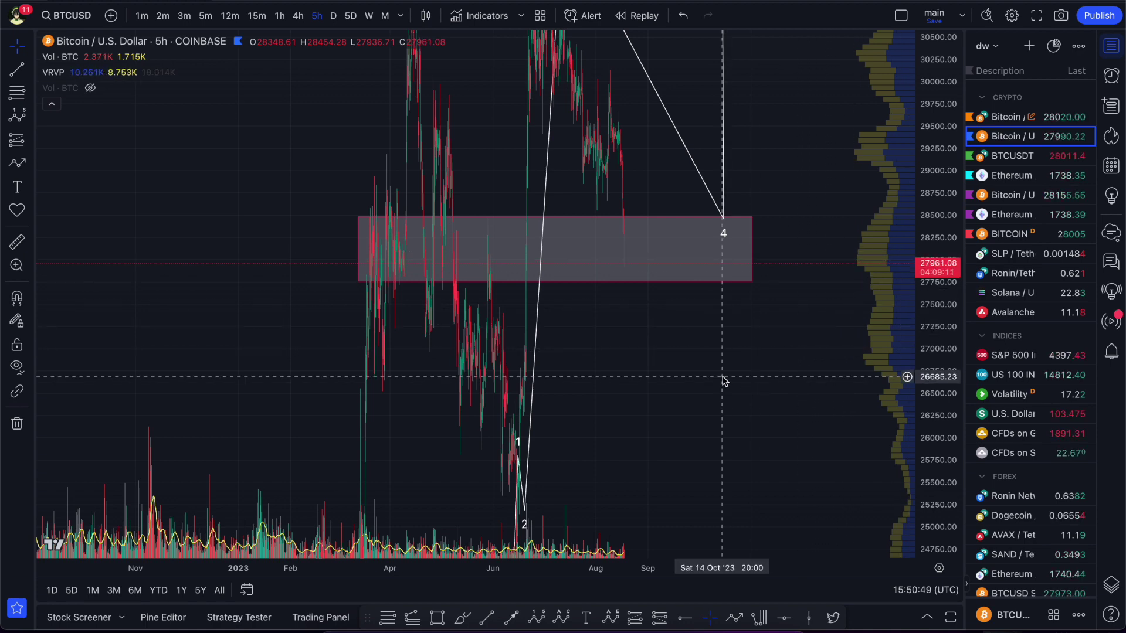
pyautogui.scroll(5, 703, 380)
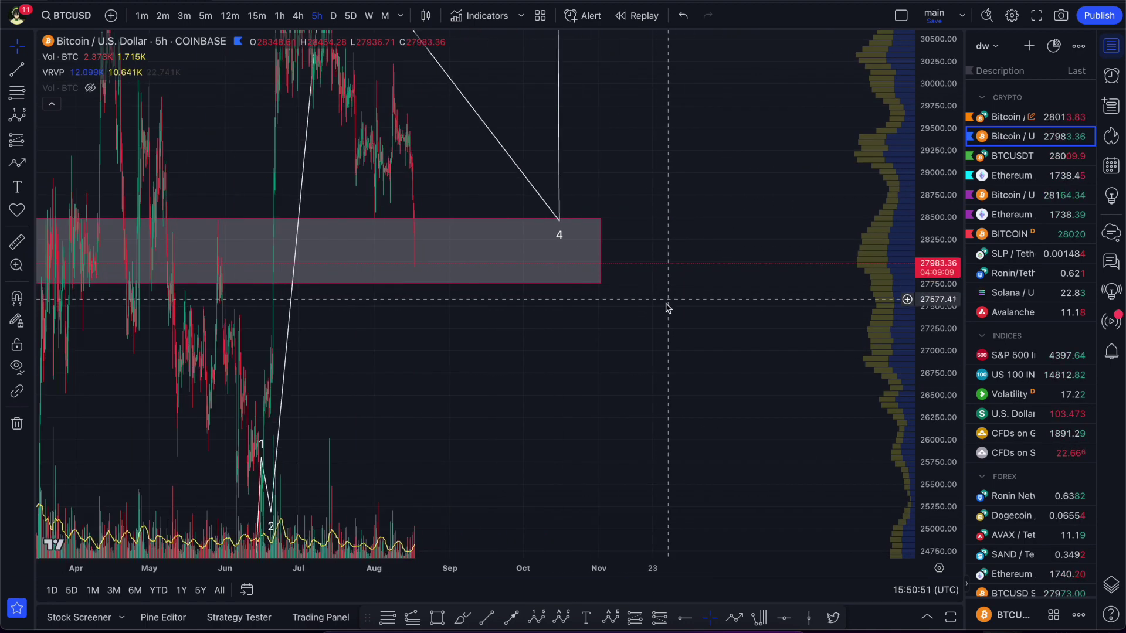
pyautogui.moveTo(907, 143); pyautogui.dragTo(558, 382)
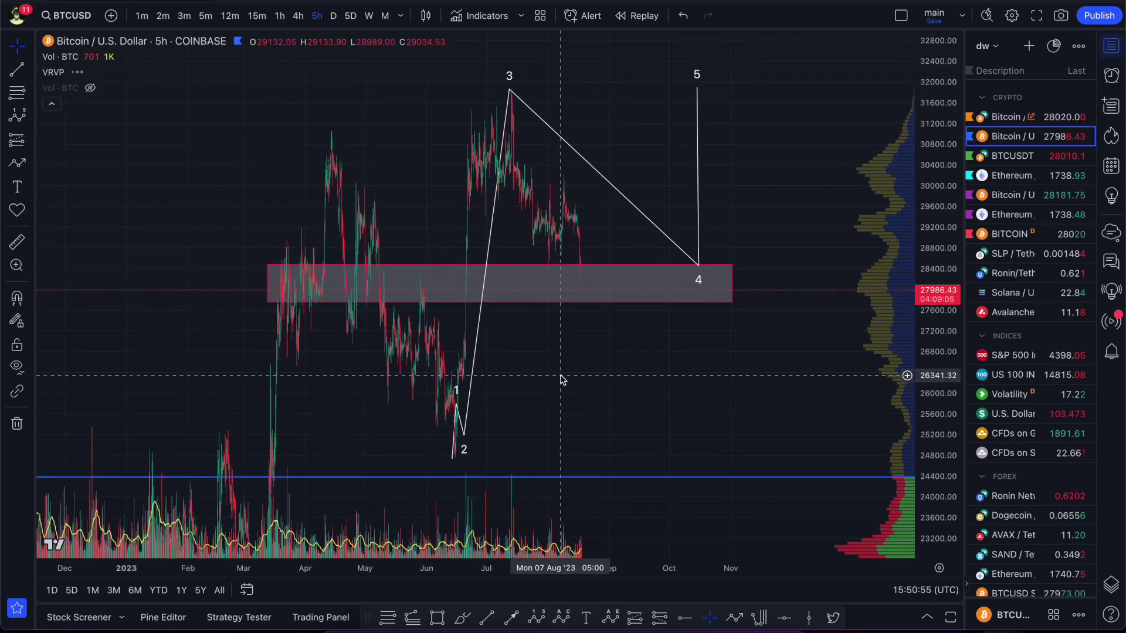
pyautogui.moveTo(931, 434); pyautogui.dragTo(658, 402)
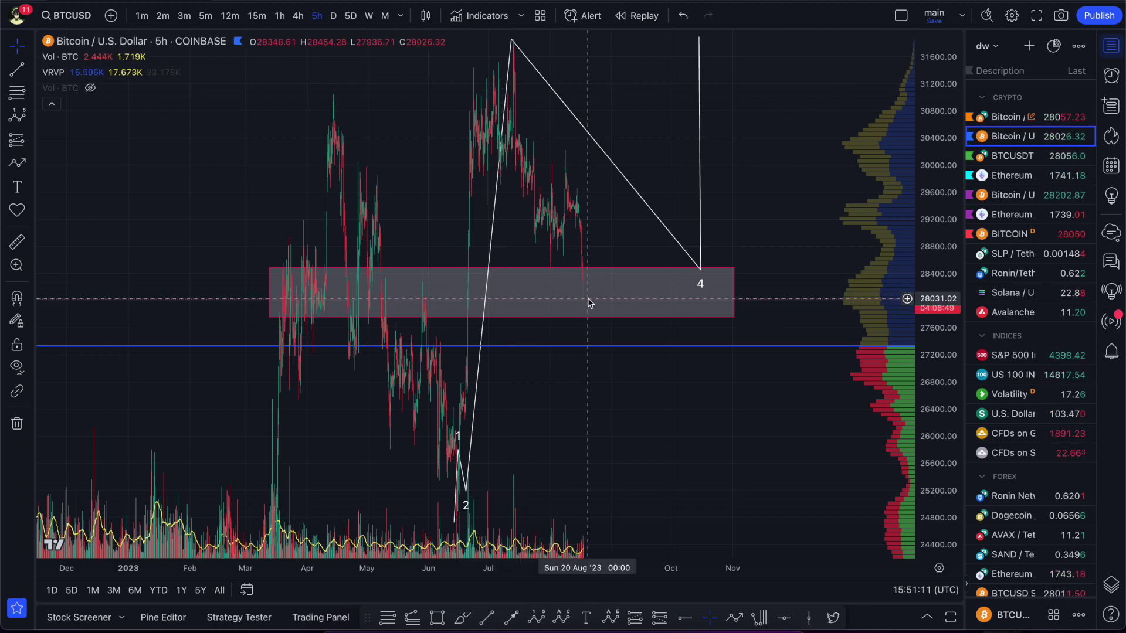
# Step: Examine the grey price zone against the projected wave 4 and the surrounding volume profile on the 5-hour chart
pyautogui.click(734, 317)
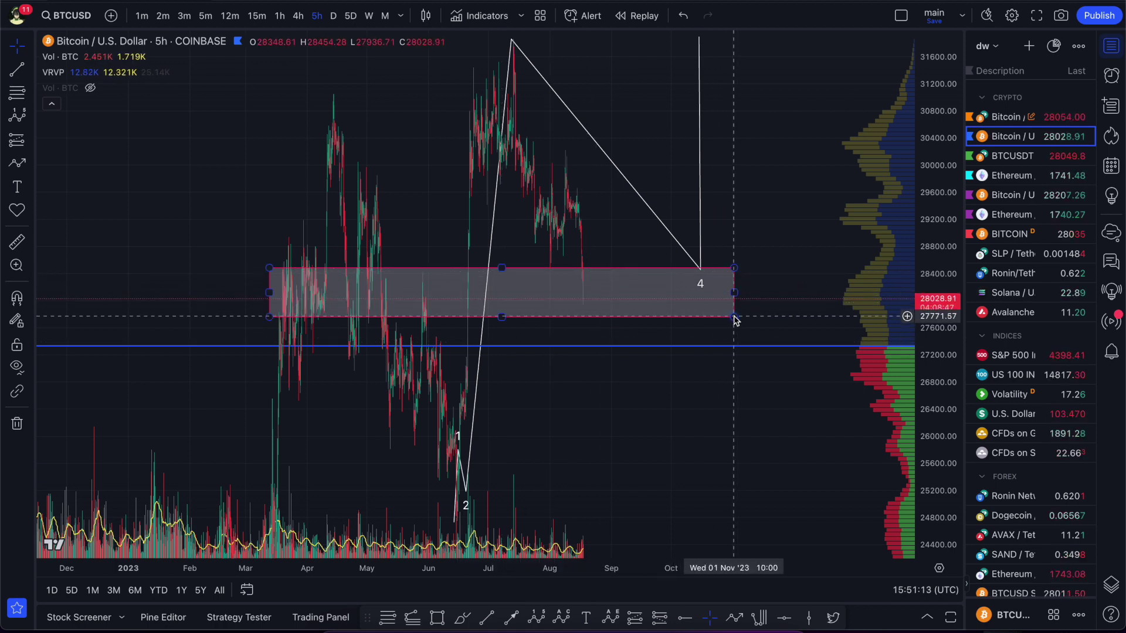
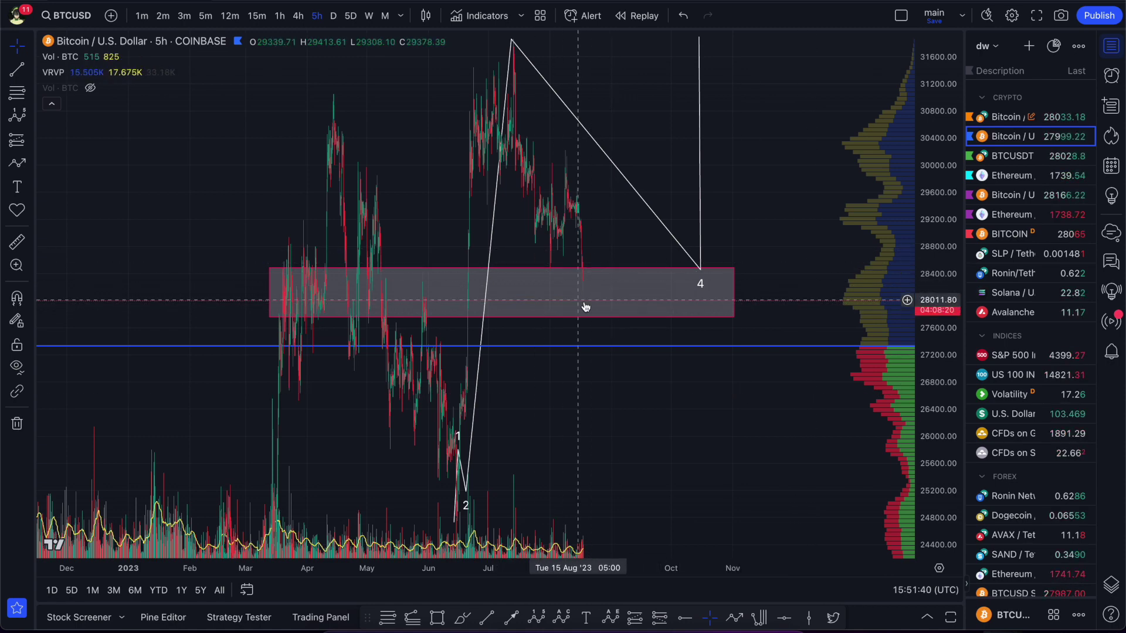
pyautogui.click(598, 317)
pyautogui.scroll(-1, 602, 321)
pyautogui.scroll(-1, 645, 305)
pyautogui.click(708, 176)
pyautogui.hscroll(2, 698, 193)
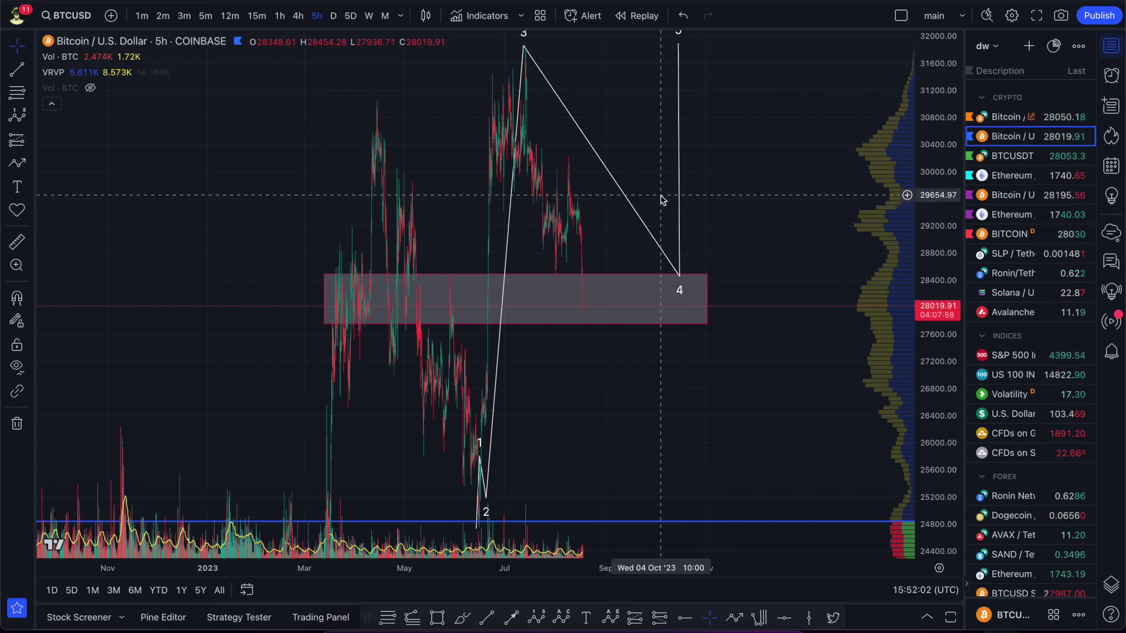
pyautogui.moveTo(774, 199); pyautogui.dragTo(711, 204)
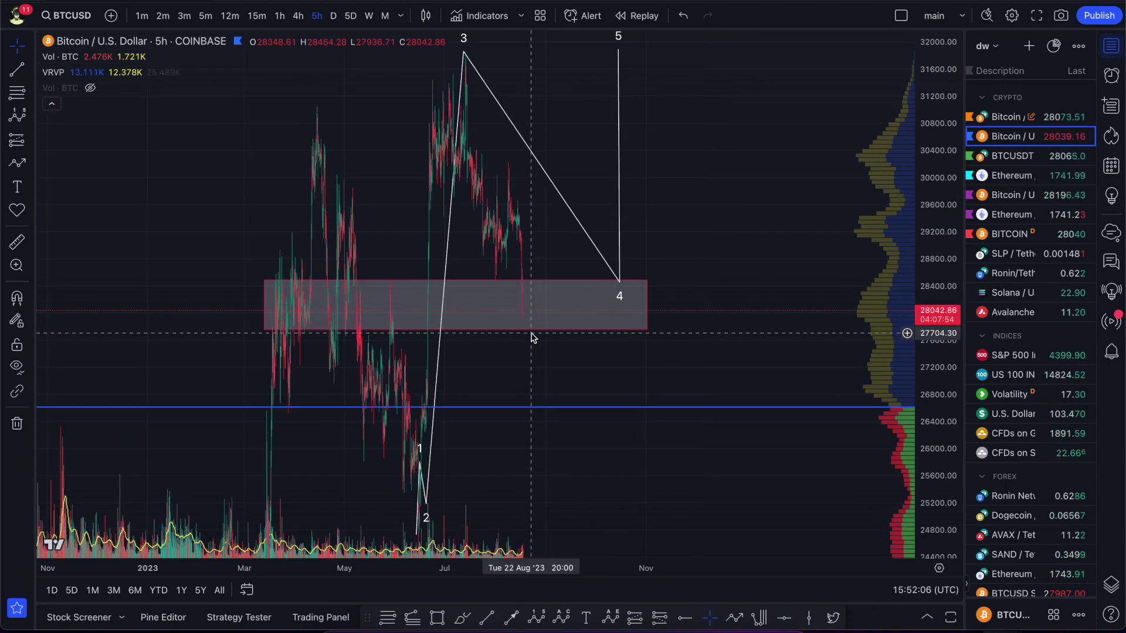
pyautogui.moveTo(621, 297); pyautogui.dragTo(491, 262)
# Step: Examine the mid-August sell-off into the grey zone and the thin volume-profile levels between about 29,000 and 28,000
pyautogui.scroll(4, 491, 262)
pyautogui.moveTo(204, 216); pyautogui.dragTo(750, 329)
pyautogui.moveTo(955, 461); pyautogui.dragTo(655, 226)
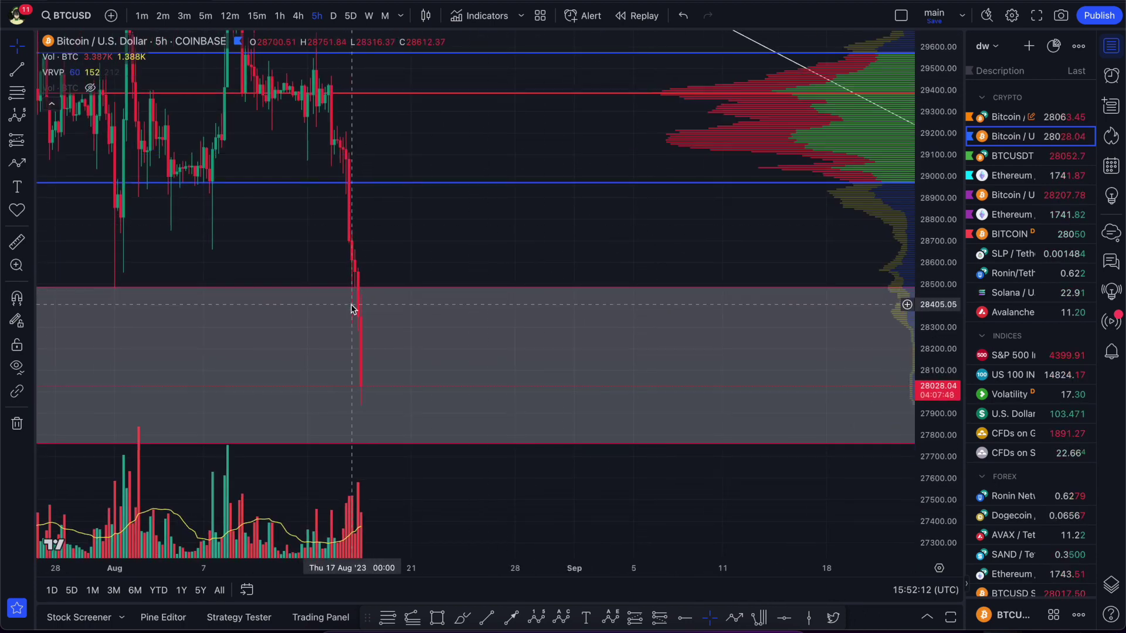
pyautogui.scroll(3, 328, 250)
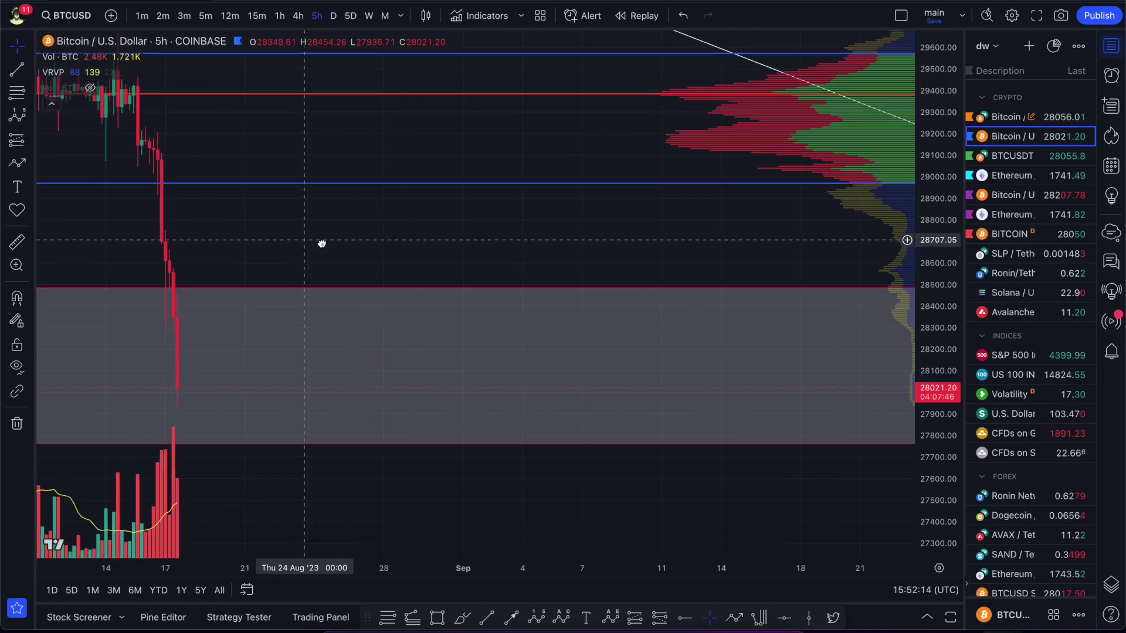
pyautogui.moveTo(161, 270); pyautogui.dragTo(516, 294)
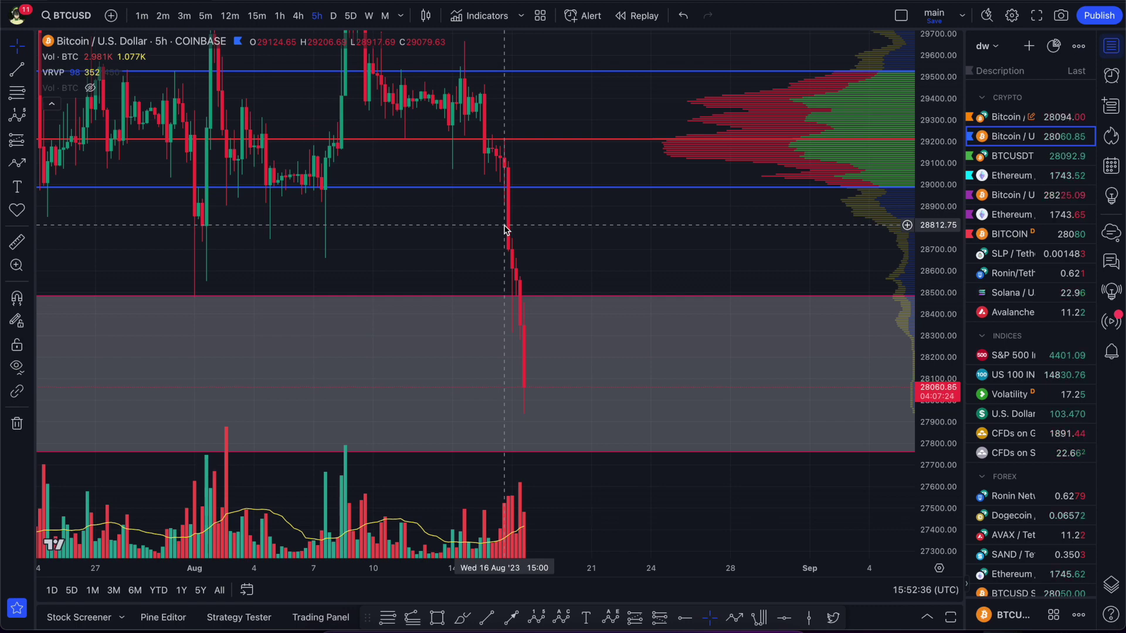
pyautogui.moveTo(504, 228); pyautogui.dragTo(731, 216)
pyautogui.scroll(-3, 731, 215)
pyautogui.scroll(-5, 742, 293)
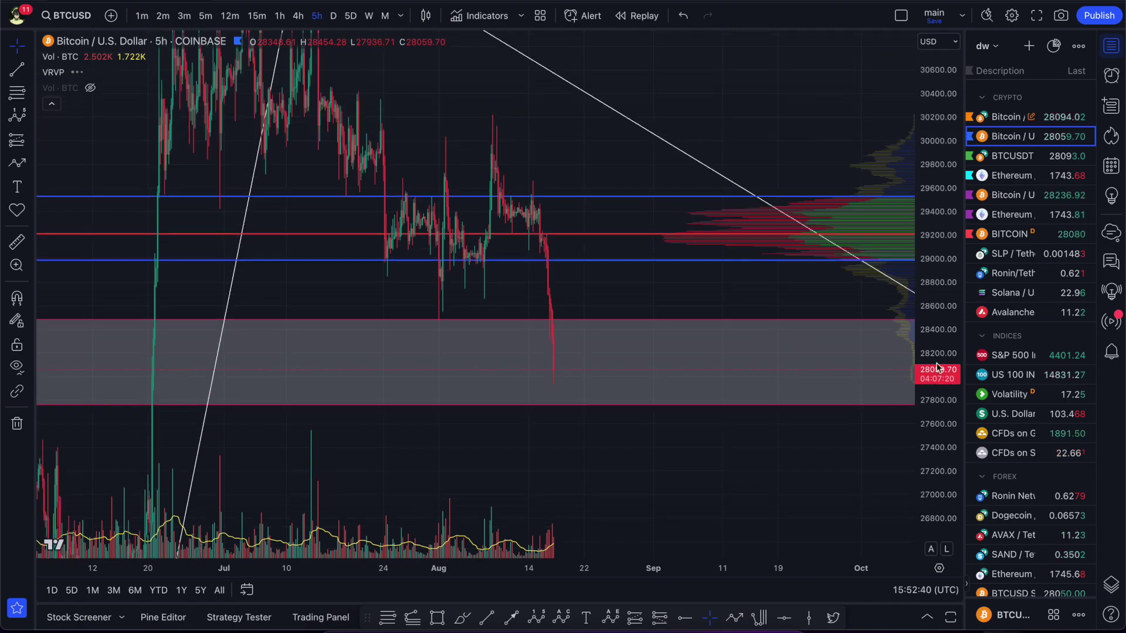
pyautogui.moveTo(745, 309); pyautogui.dragTo(451, 389)
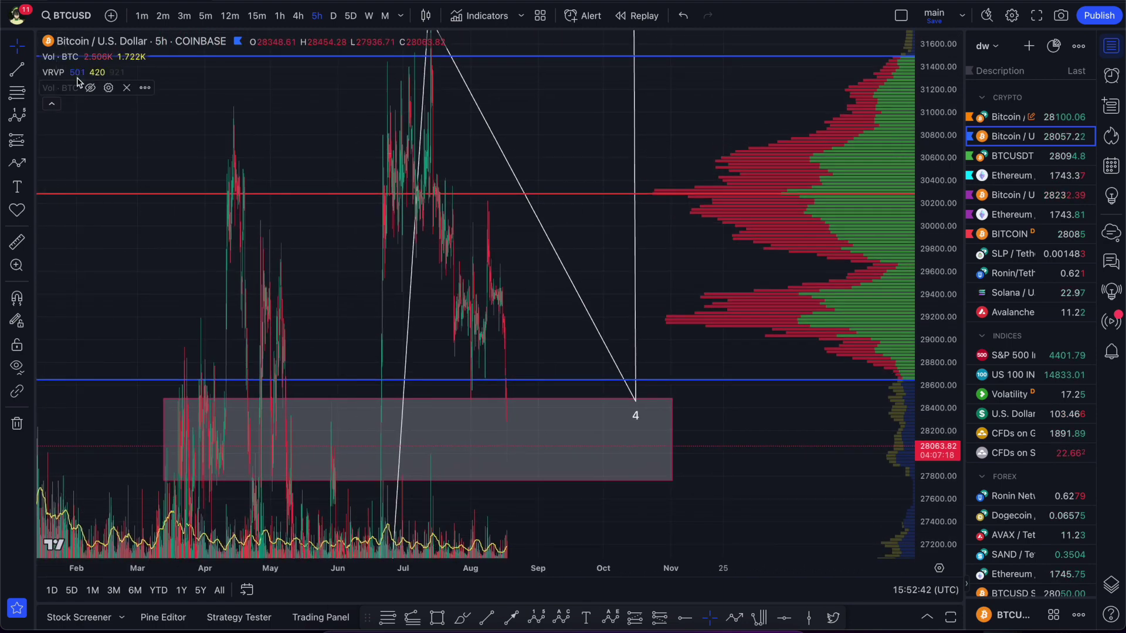
# Step: Hide the VRVP volume profile and delete the Elliott impulse wave from the 5-hour chart
pyautogui.click(76, 72)
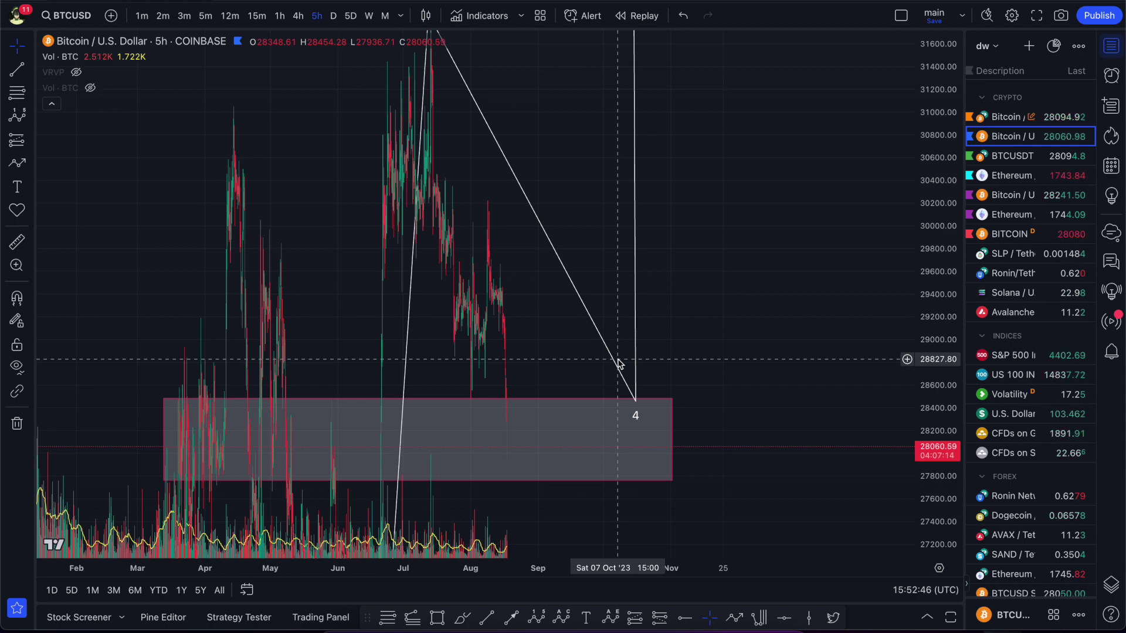
pyautogui.moveTo(600, 251); pyautogui.dragTo(686, 221)
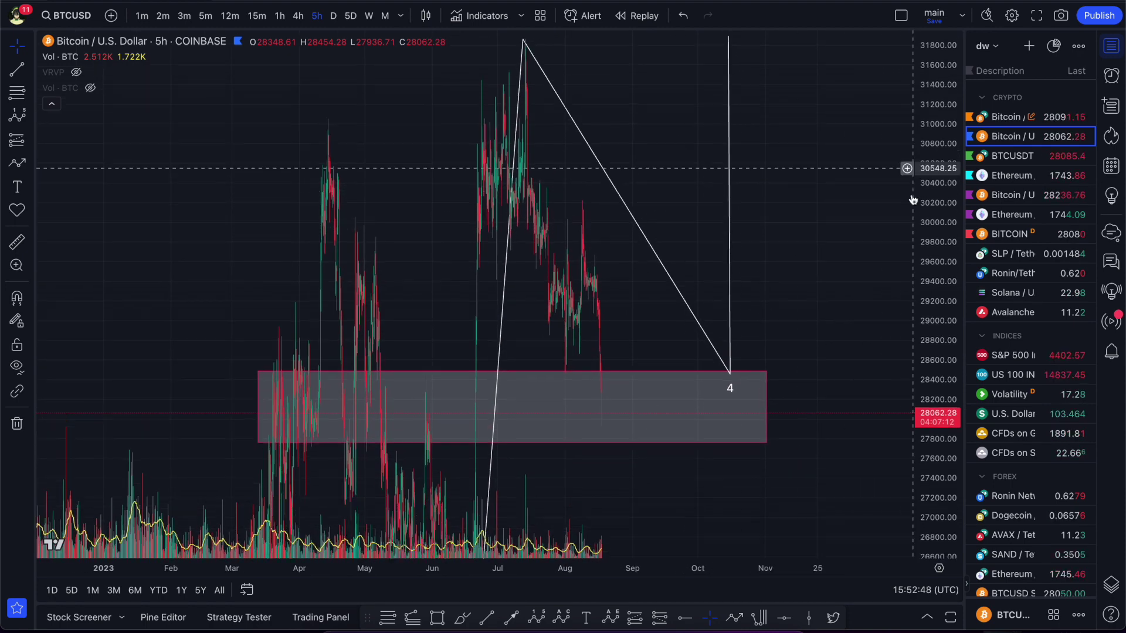
pyautogui.moveTo(913, 169); pyautogui.dragTo(856, 354)
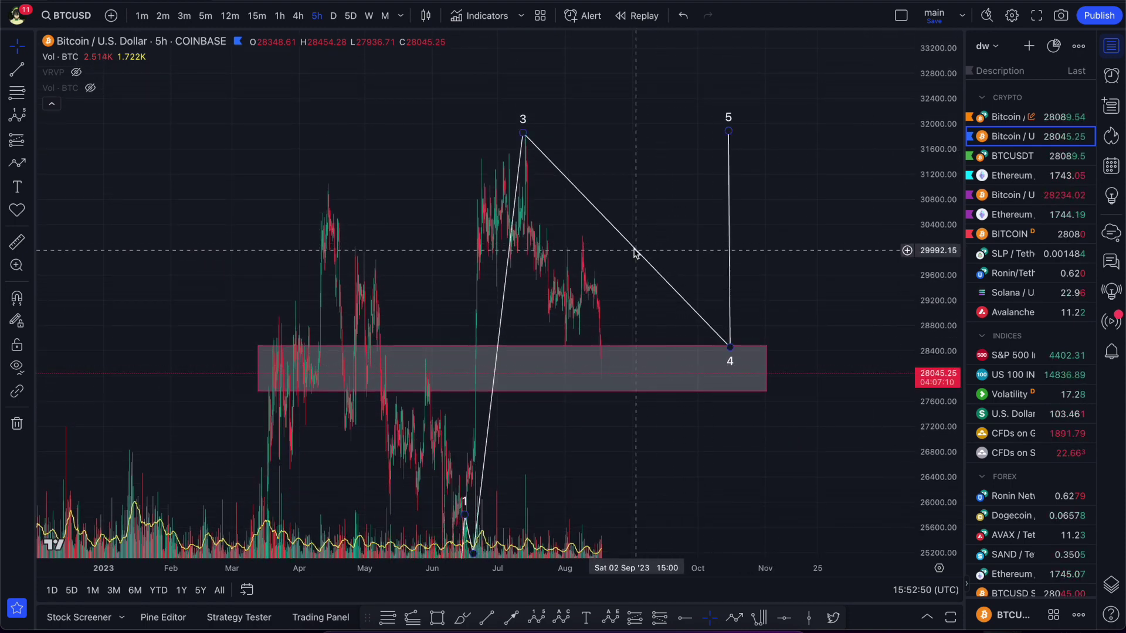
pyautogui.click(619, 233)
pyautogui.press('Delete')
# Step: Switch the Bitcoin chart to the daily timeframe
pyautogui.click(333, 16)
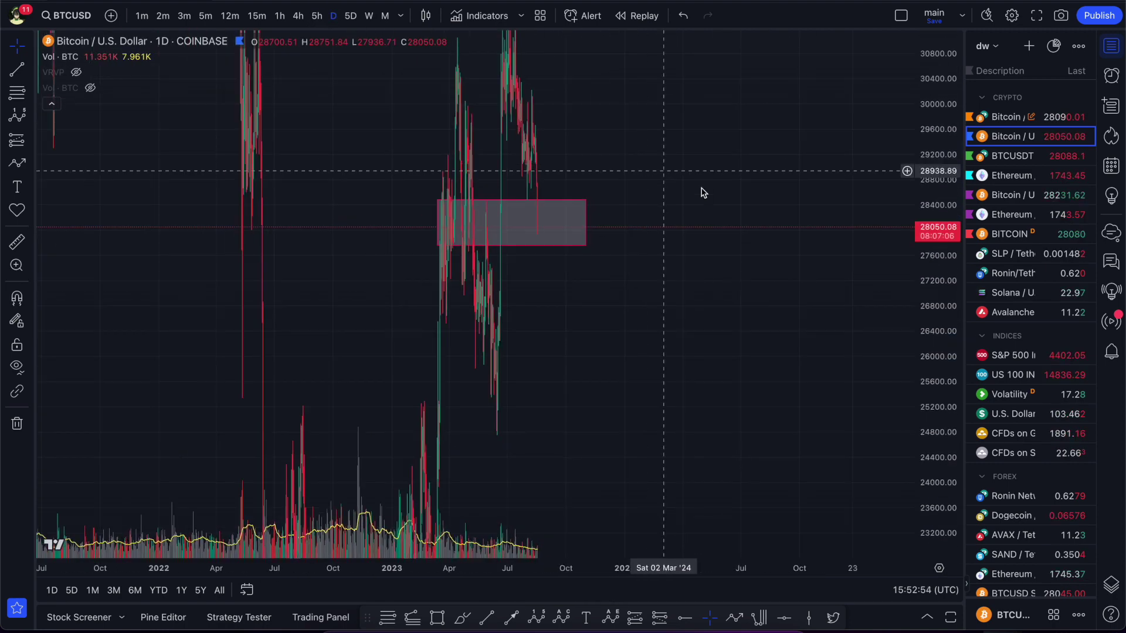
pyautogui.scroll(2, 548, 351)
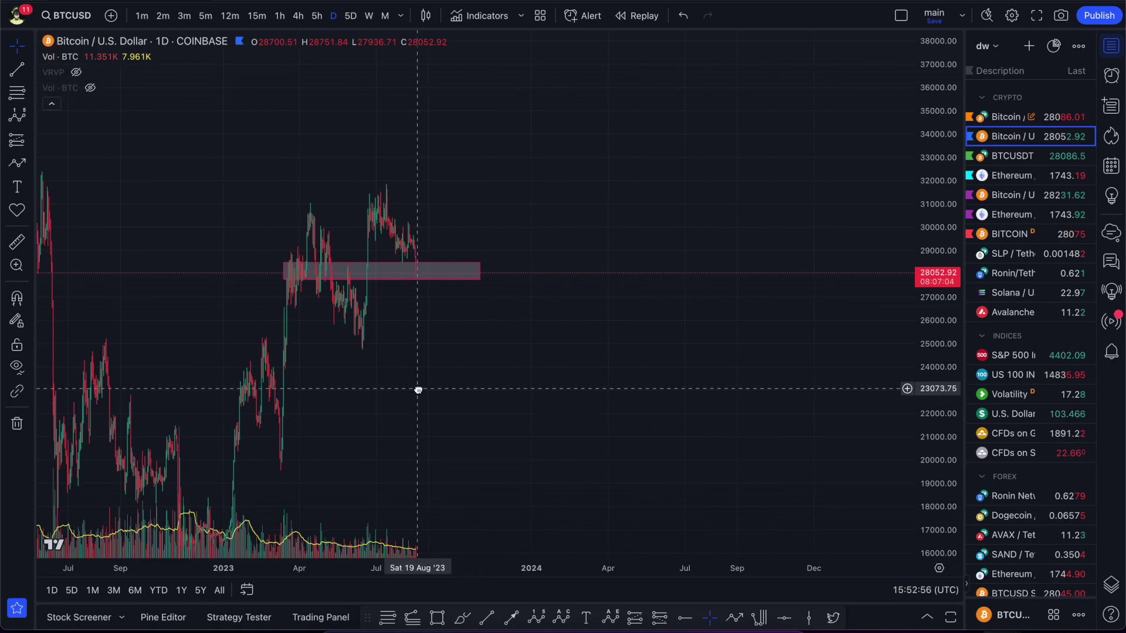
pyautogui.hscroll(-5, 387, 435)
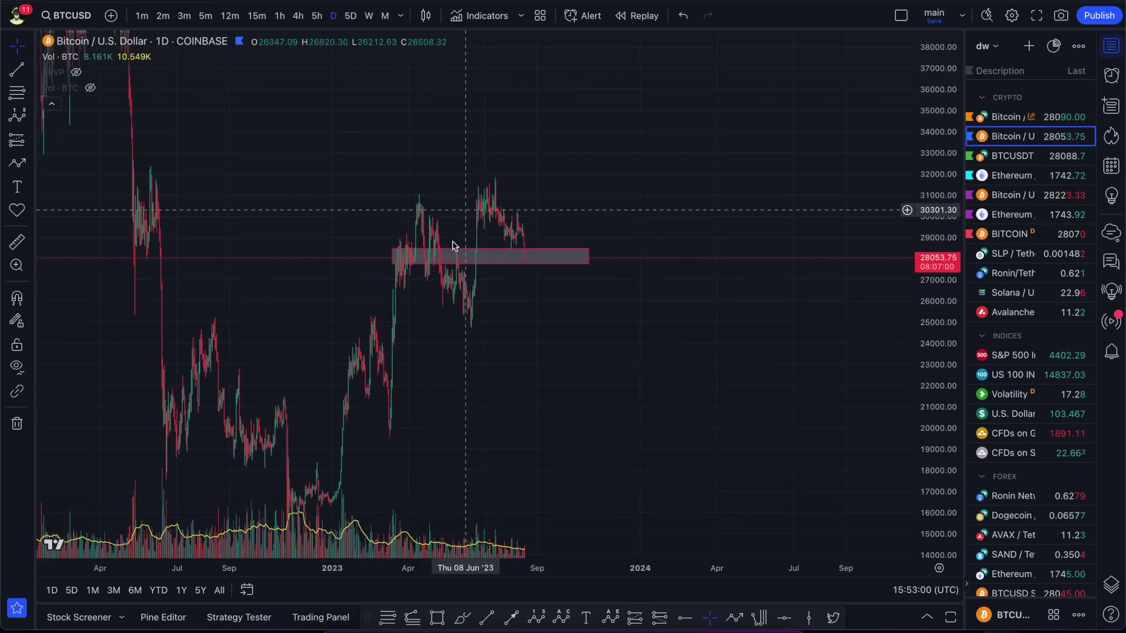
pyautogui.hscroll(-2, 450, 304)
# Step: Draw an Elliott ABC correction from the November 2022 low at about 16,017, with A near 25,314, B near 18,850 and C near 32,056
pyautogui.click(560, 621)
pyautogui.click(332, 438)
pyautogui.click(390, 243)
pyautogui.click(426, 378)
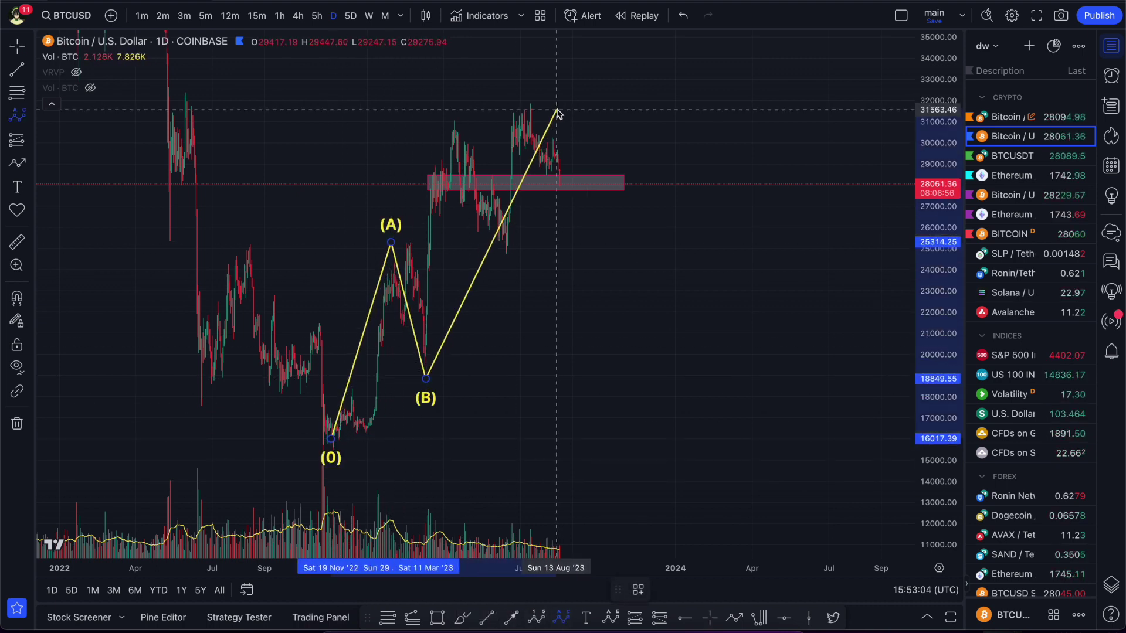
pyautogui.click(555, 99)
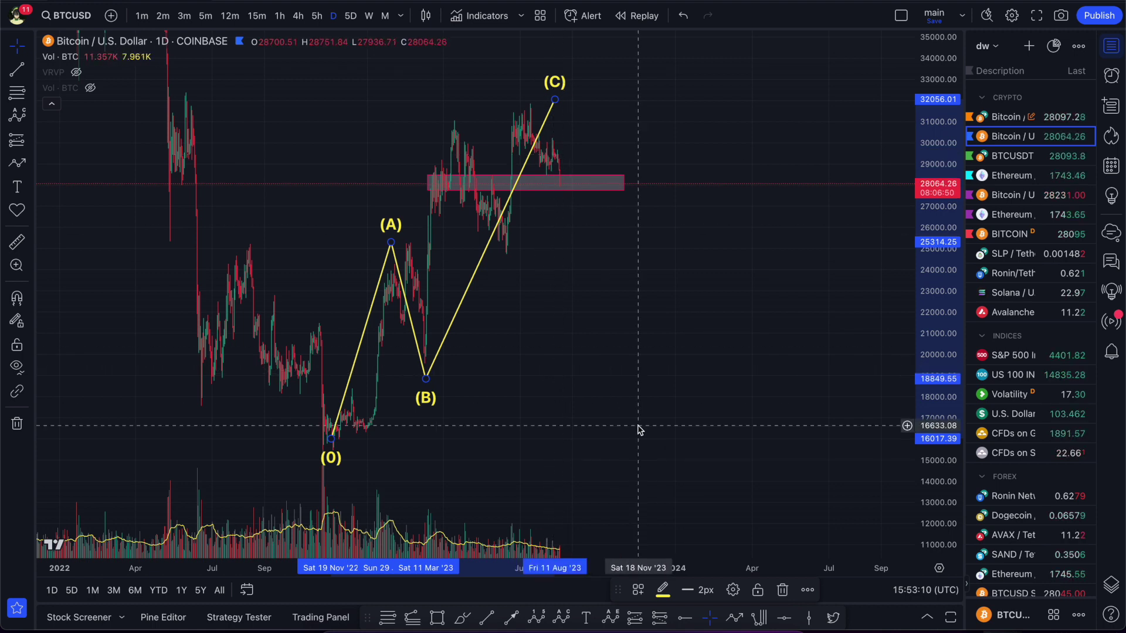
# Step: Draw an Elliott impulse wave from about 19,558, with wave 3 near 31,410, wave 4 near 25,006 and wave 5 near 32,000
pyautogui.click(407, 347)
pyautogui.click(418, 364)
pyautogui.click(421, 332)
pyautogui.click(428, 355)
pyautogui.click(452, 113)
pyautogui.click(505, 248)
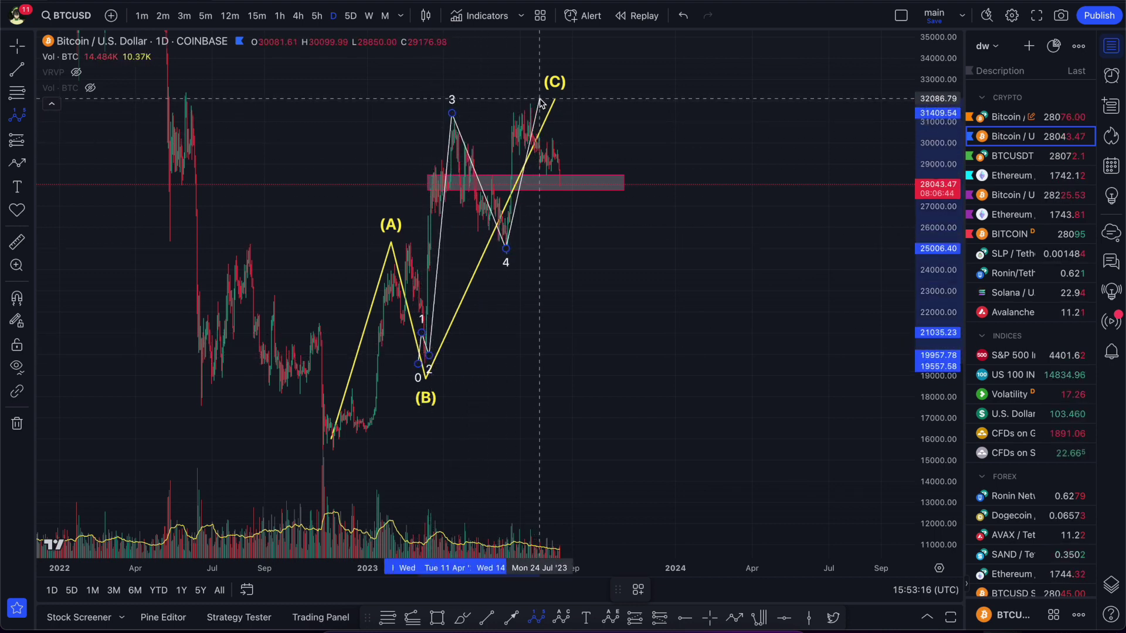
pyautogui.click(538, 101)
# Step: Delete the yellow ABC correction from the daily chart
pyautogui.click(545, 121)
pyautogui.press('Delete')
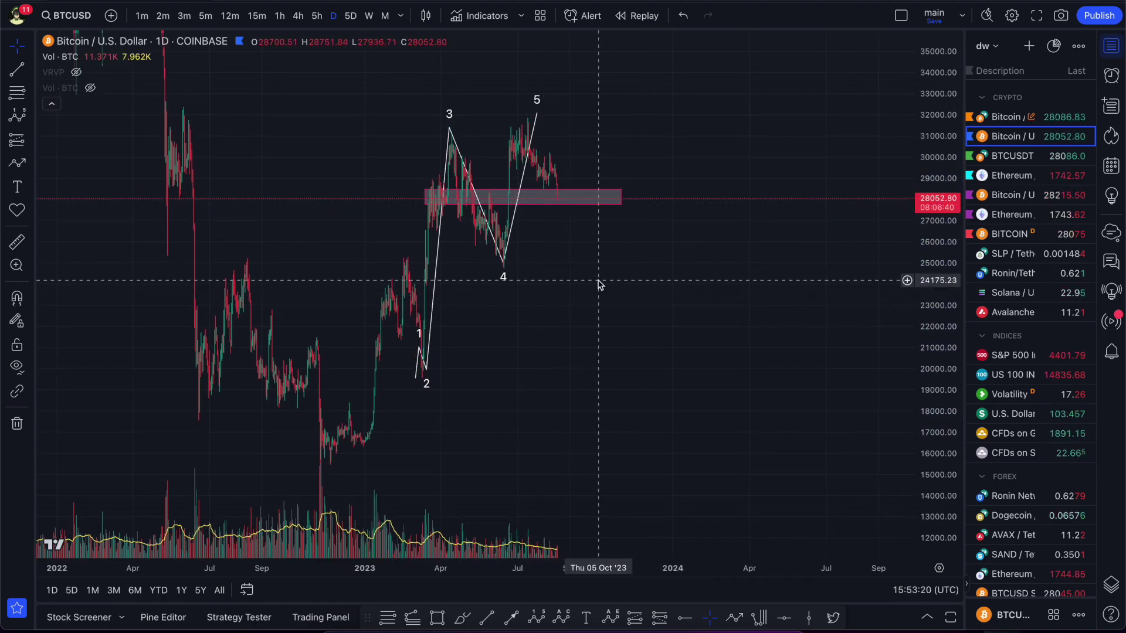
pyautogui.hscroll(2, 598, 281)
pyautogui.hscroll(1, 598, 328)
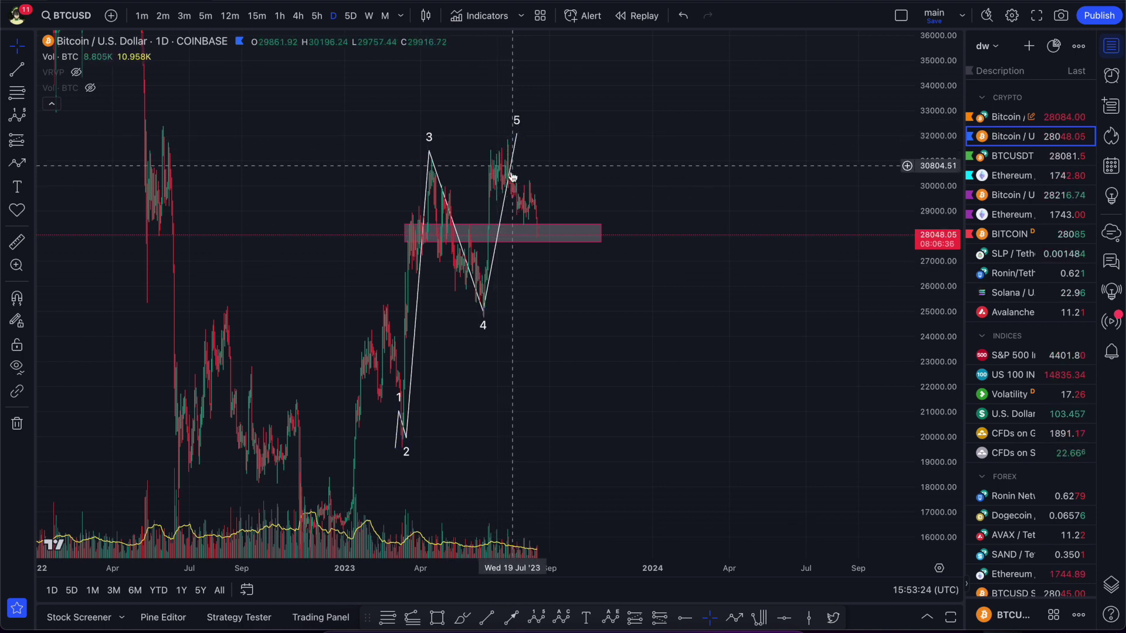
# Step: Draw a trend-based Fibonacci extension from the wave 2 low near 19,534 to about 31,064 and back to the wave 4 low near 24,750
pyautogui.click(413, 617)
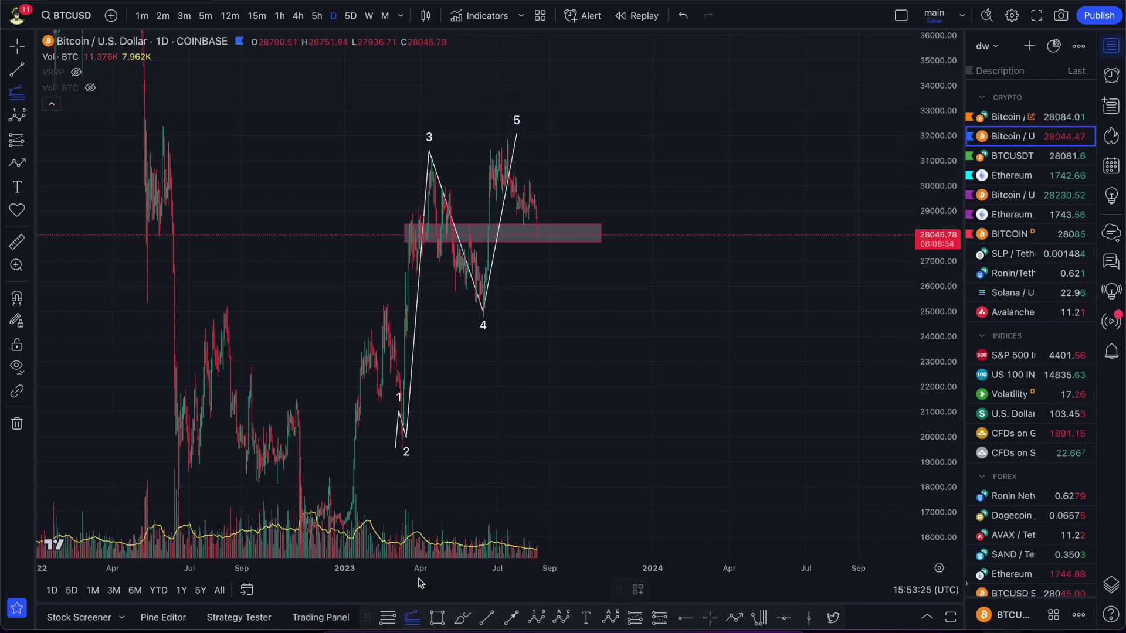
pyautogui.click(406, 450)
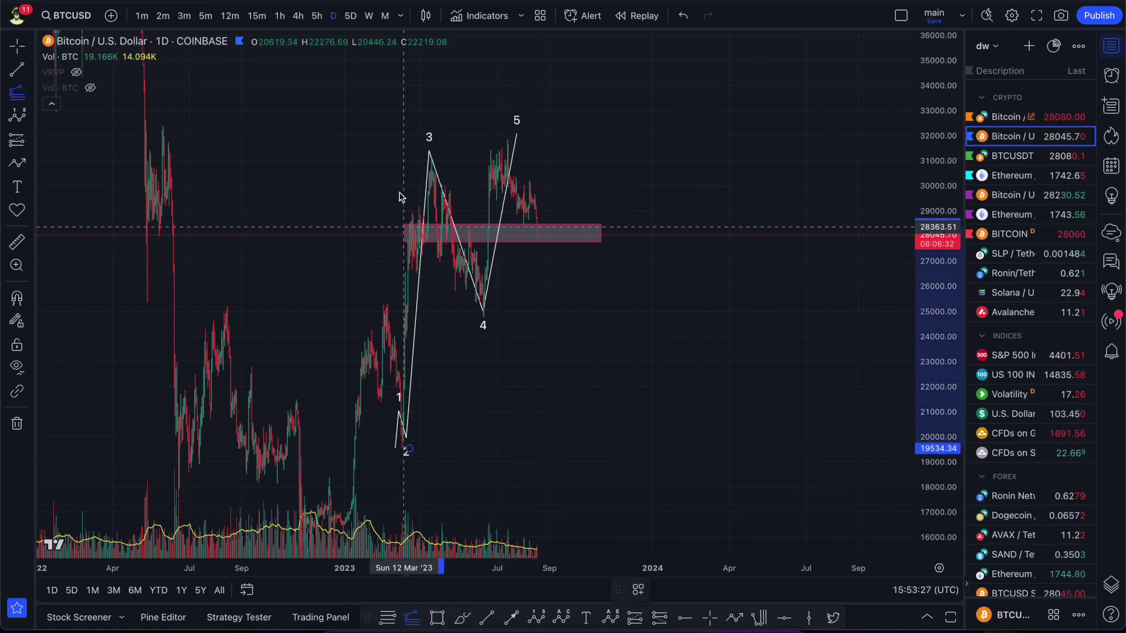
pyautogui.click(401, 159)
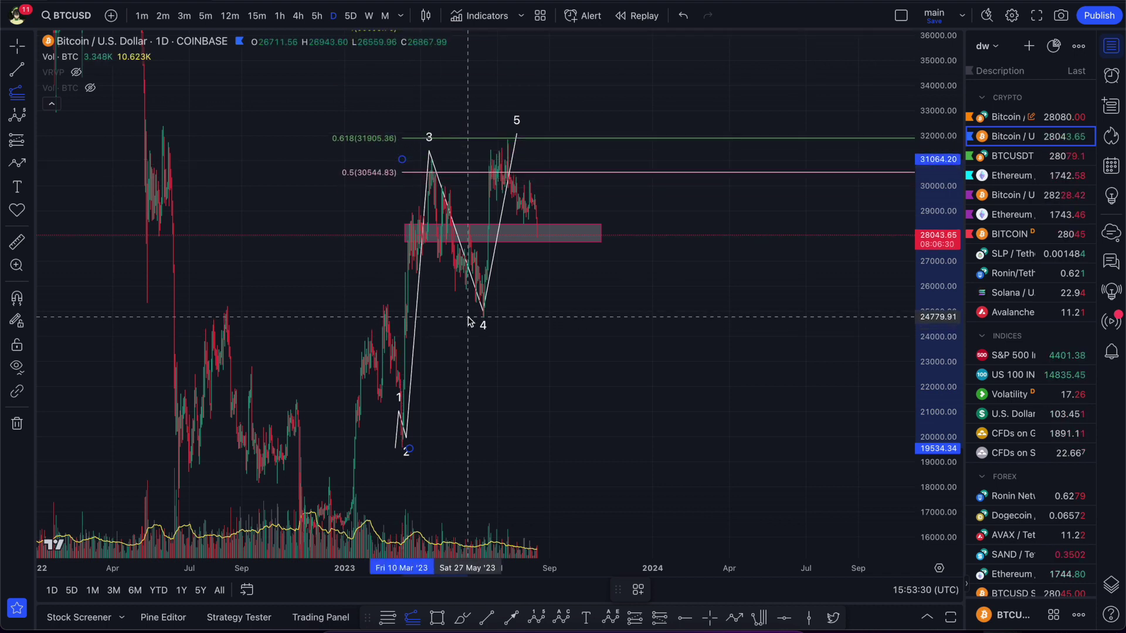
pyautogui.click(473, 318)
# Step: Move the wave 5 endpoint to about 31,999 on 3 August 2023, just above the 0.618 extension level
pyautogui.click(601, 253)
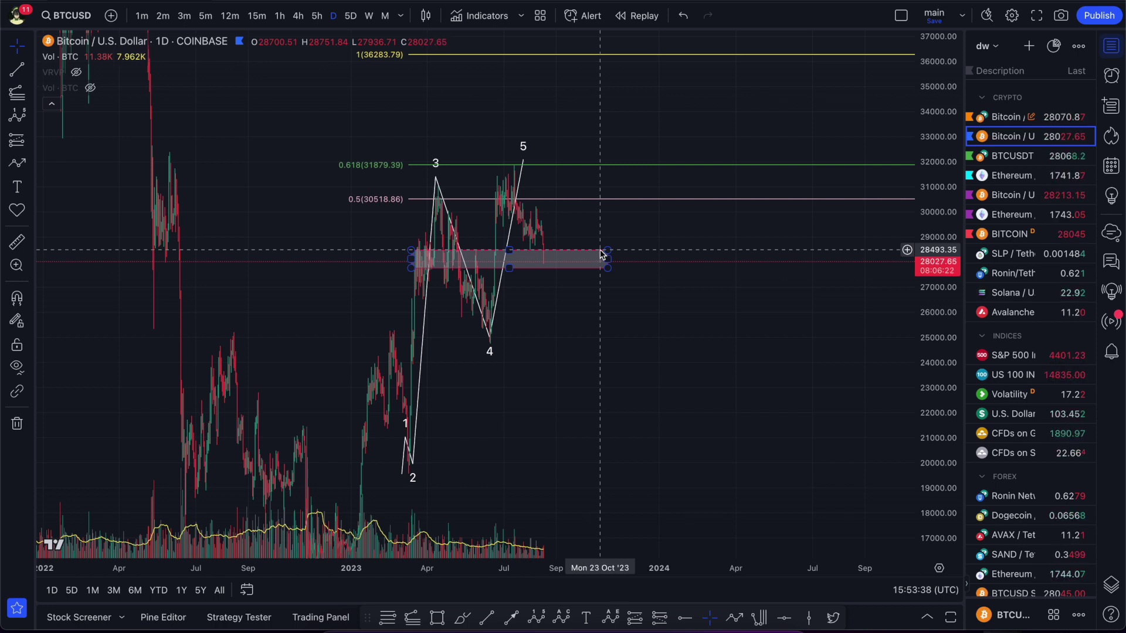
pyautogui.click(518, 170)
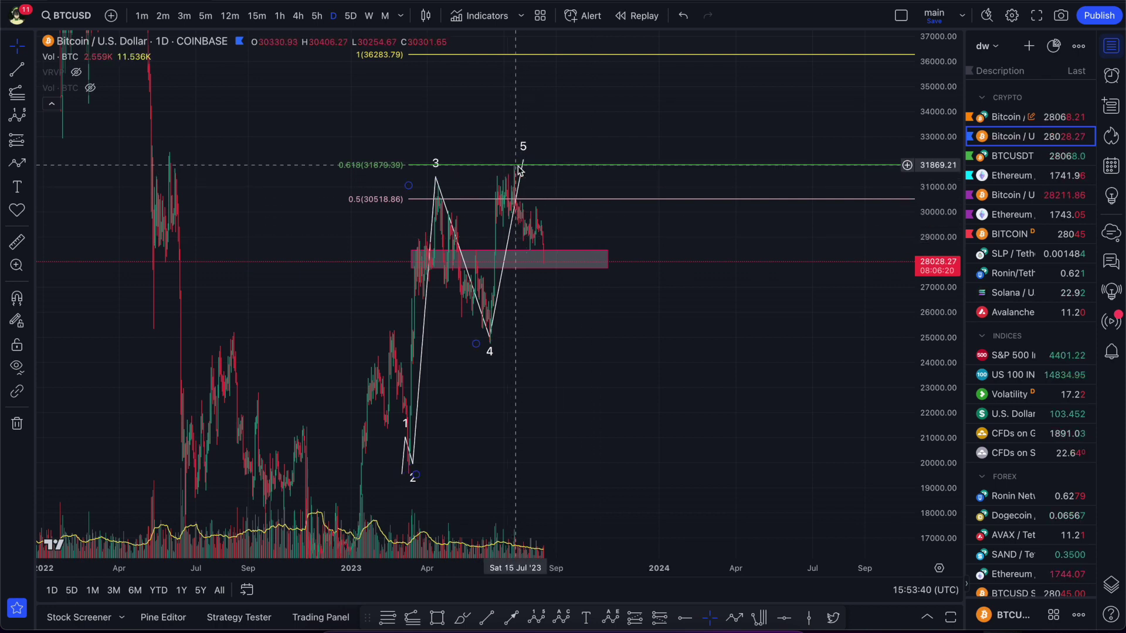
pyautogui.click(803, 420)
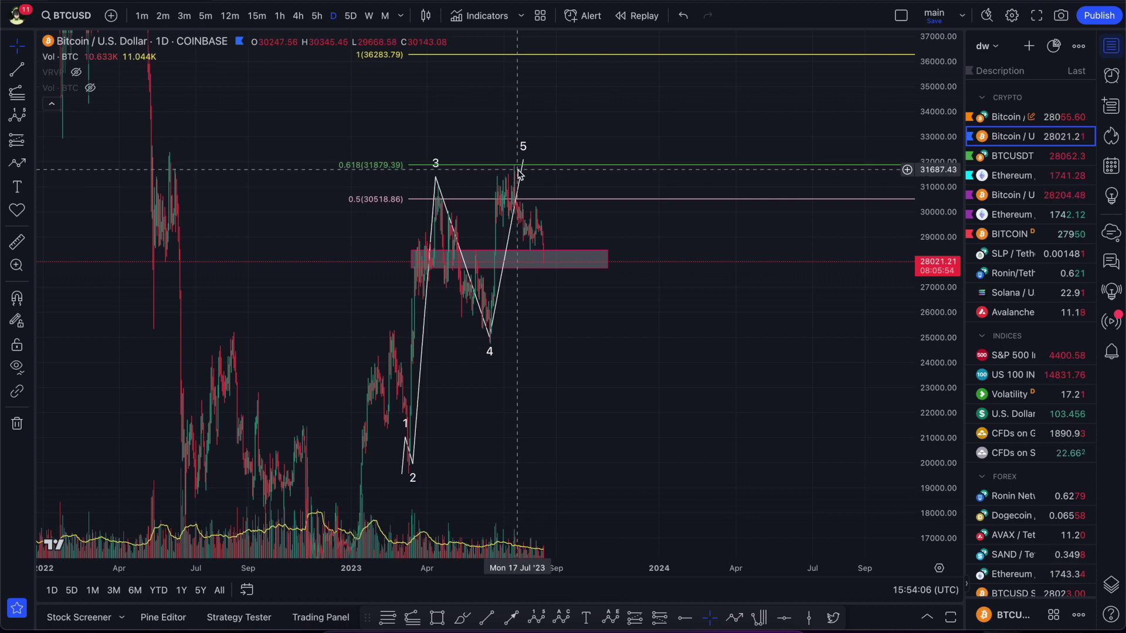
pyautogui.moveTo(526, 171); pyautogui.dragTo(534, 165)
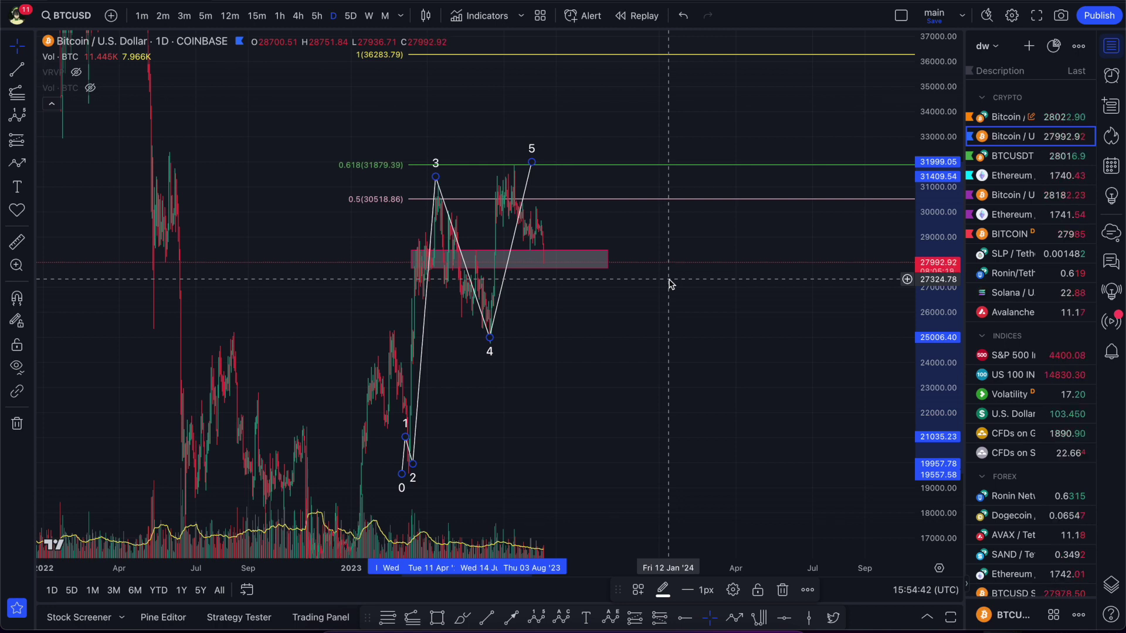
pyautogui.click(607, 262)
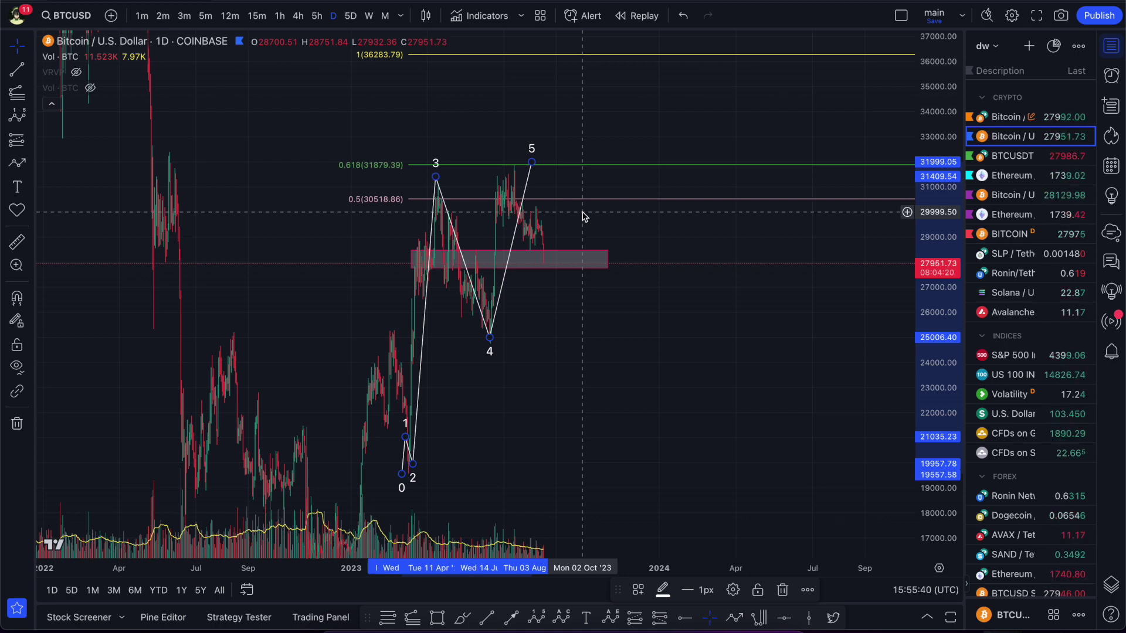
# Step: Delete the Fibonacci extension and the Elliott impulse wave from the daily chart
pyautogui.click(527, 193)
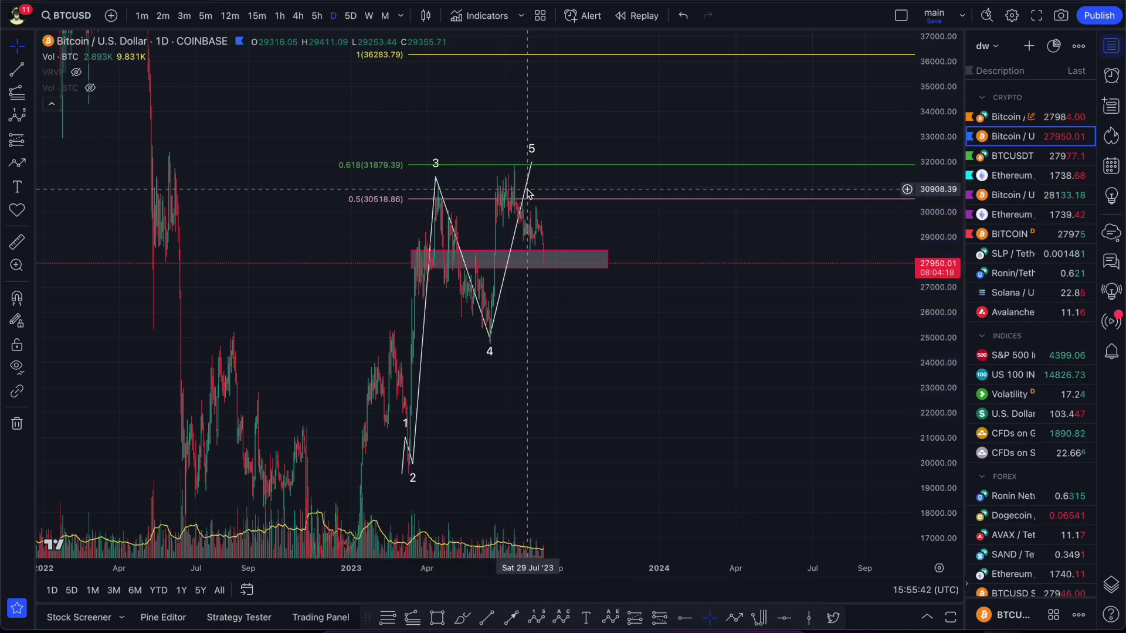
pyautogui.scroll(-3, 846, 176)
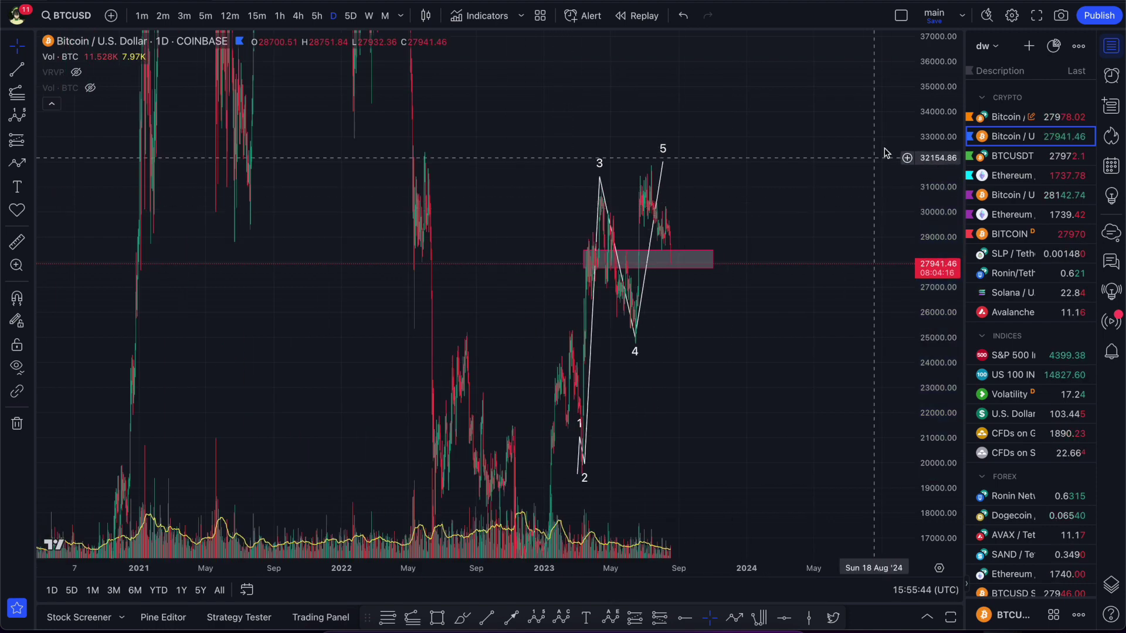
pyautogui.moveTo(935, 105); pyautogui.dragTo(900, 352)
pyautogui.click(636, 321)
pyautogui.press('Delete')
# Step: Examine Bitcoin's daily price action around the grey zone against the price history since 2019
pyautogui.hscroll(2, 877, 329)
pyautogui.scroll(-3, 784, 242)
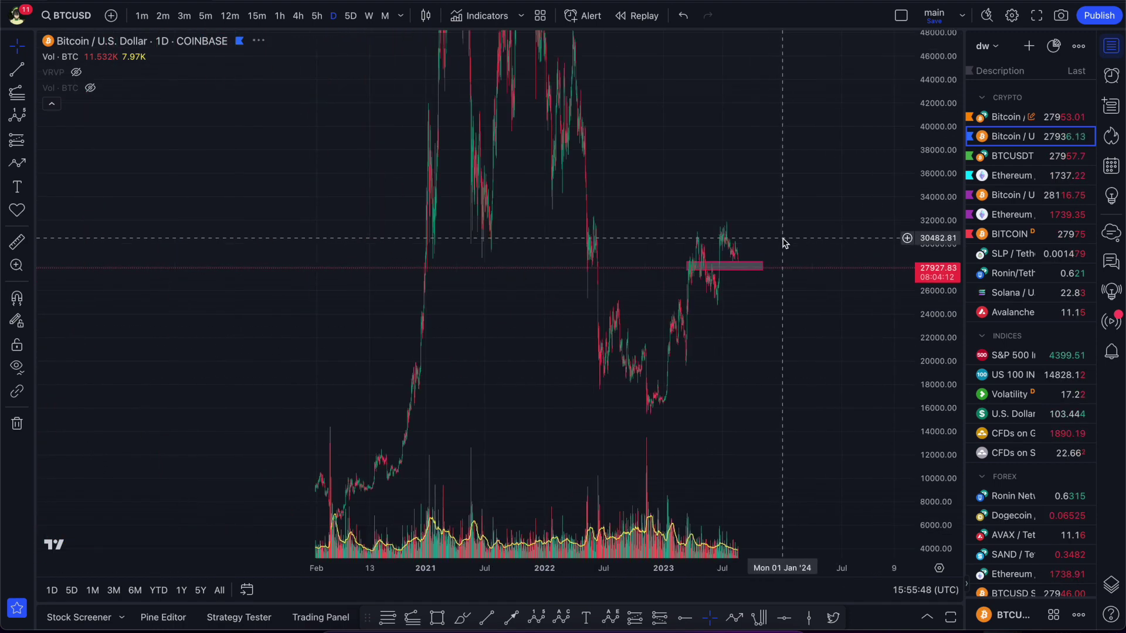
pyautogui.hscroll(2, 761, 234)
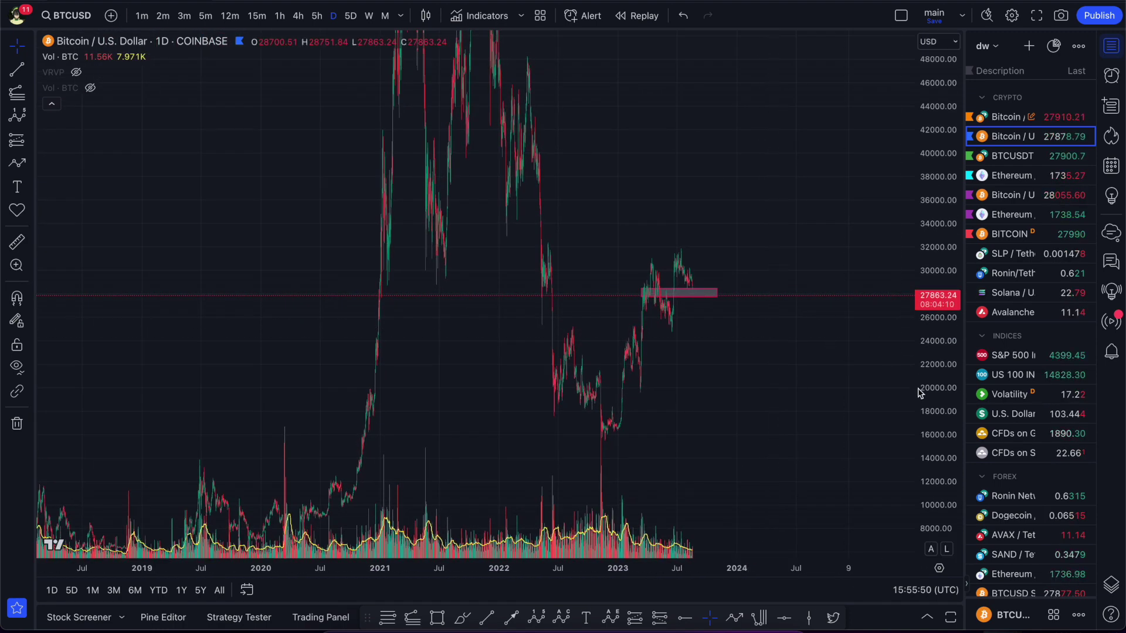
pyautogui.moveTo(930, 389); pyautogui.dragTo(799, 192)
pyautogui.scroll(5, 691, 209)
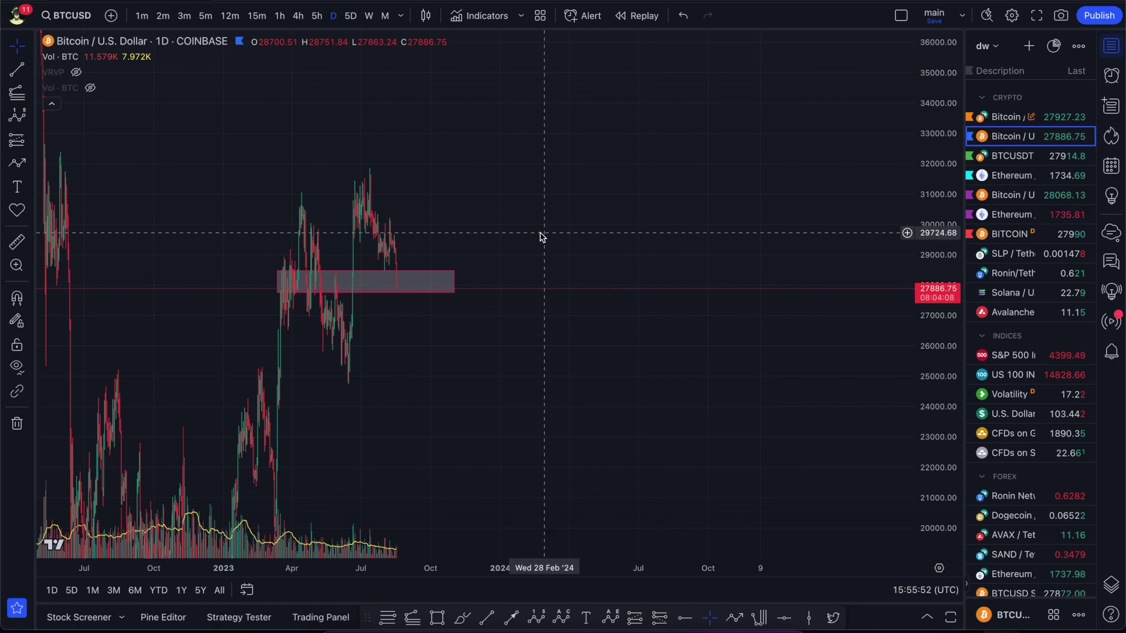
pyautogui.hscroll(-2, 704, 270)
pyautogui.moveTo(940, 402); pyautogui.dragTo(651, 283)
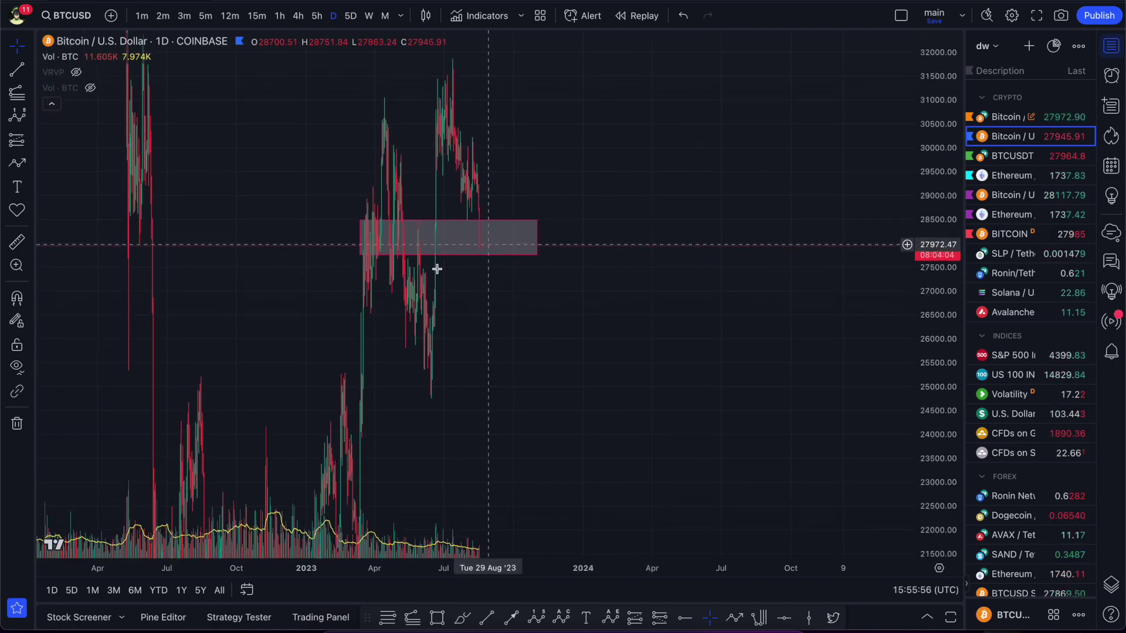
pyautogui.hscroll(-2, 522, 329)
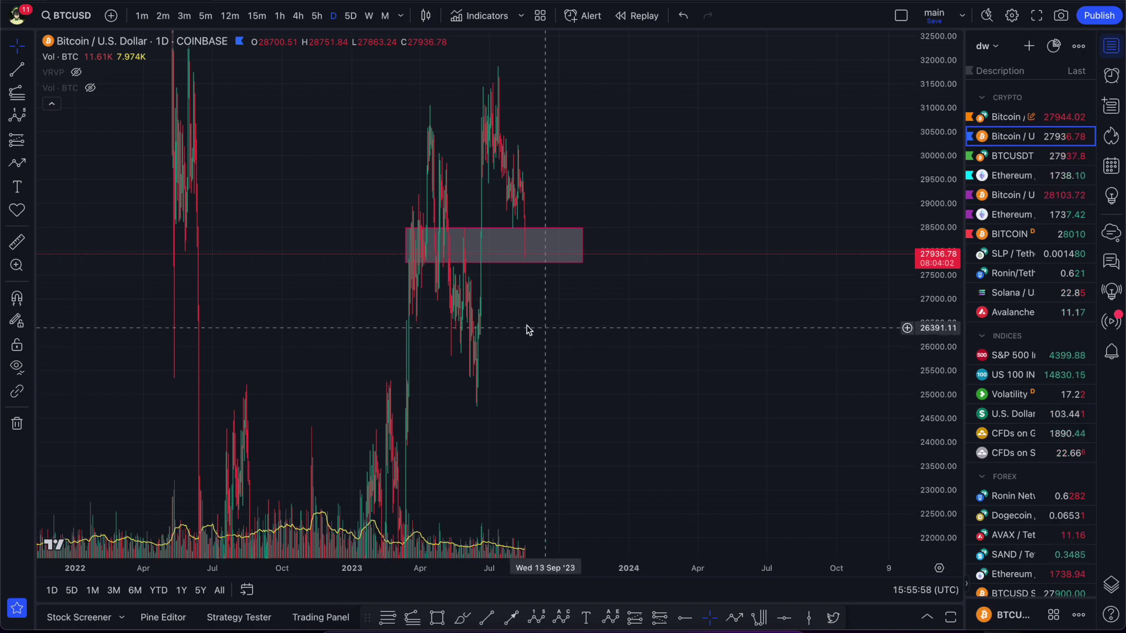
# Step: Draw a falling Elliott impulse wave from about 48,957 through about 39,833, 43,292, 15,261 and 32,795 to about 14,900 in February 2024
pyautogui.scroll(-5, 526, 330)
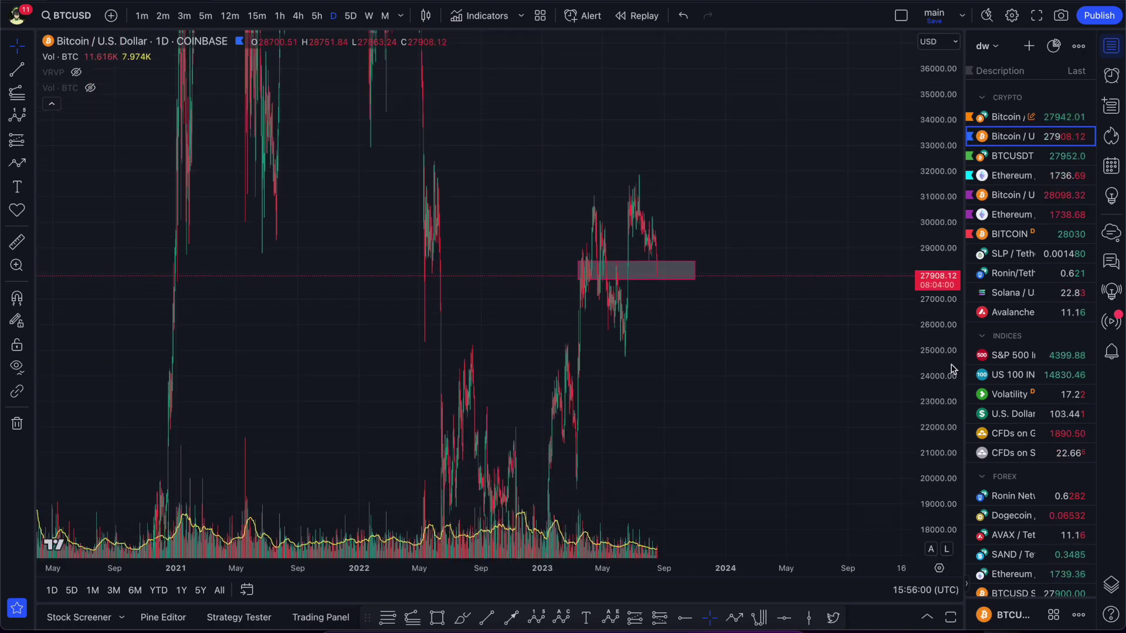
pyautogui.moveTo(696, 432); pyautogui.dragTo(728, 420)
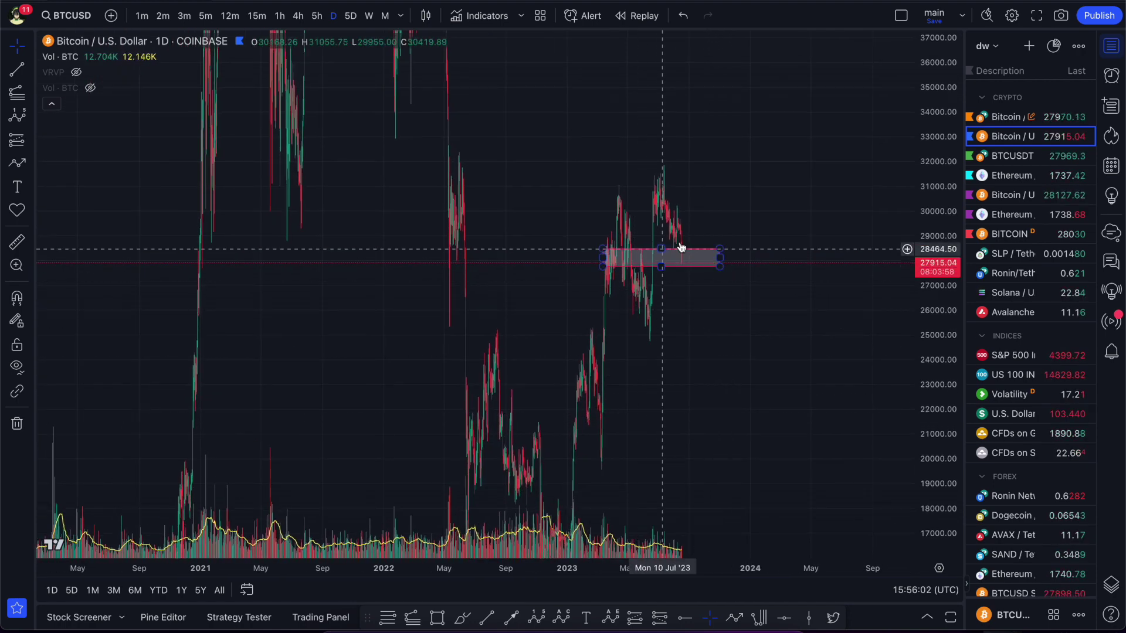
pyautogui.moveTo(924, 113); pyautogui.dragTo(891, 416)
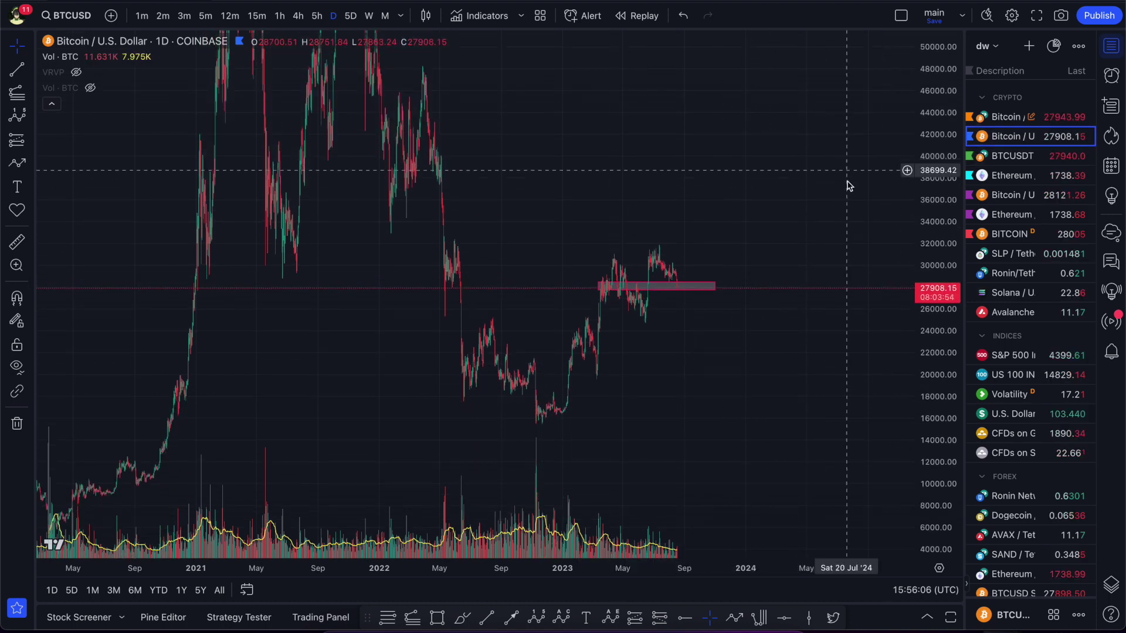
pyautogui.click(535, 617)
pyautogui.click(414, 58)
pyautogui.click(428, 158)
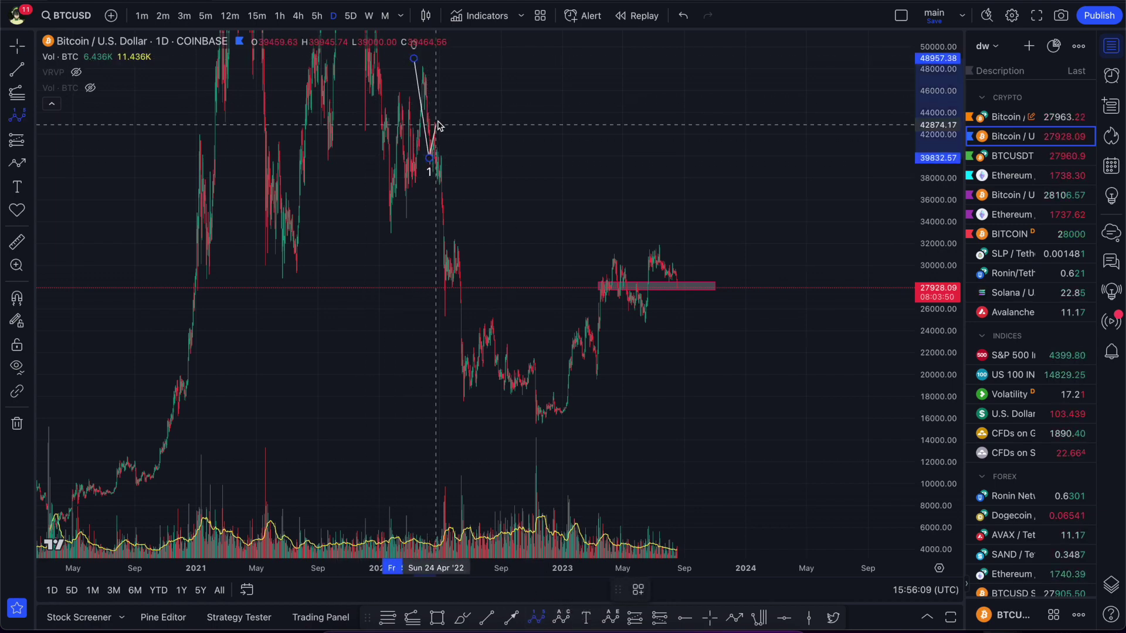
pyautogui.click(438, 122)
pyautogui.click(534, 426)
pyautogui.click(660, 236)
pyautogui.click(768, 426)
pyautogui.hscroll(2, 782, 442)
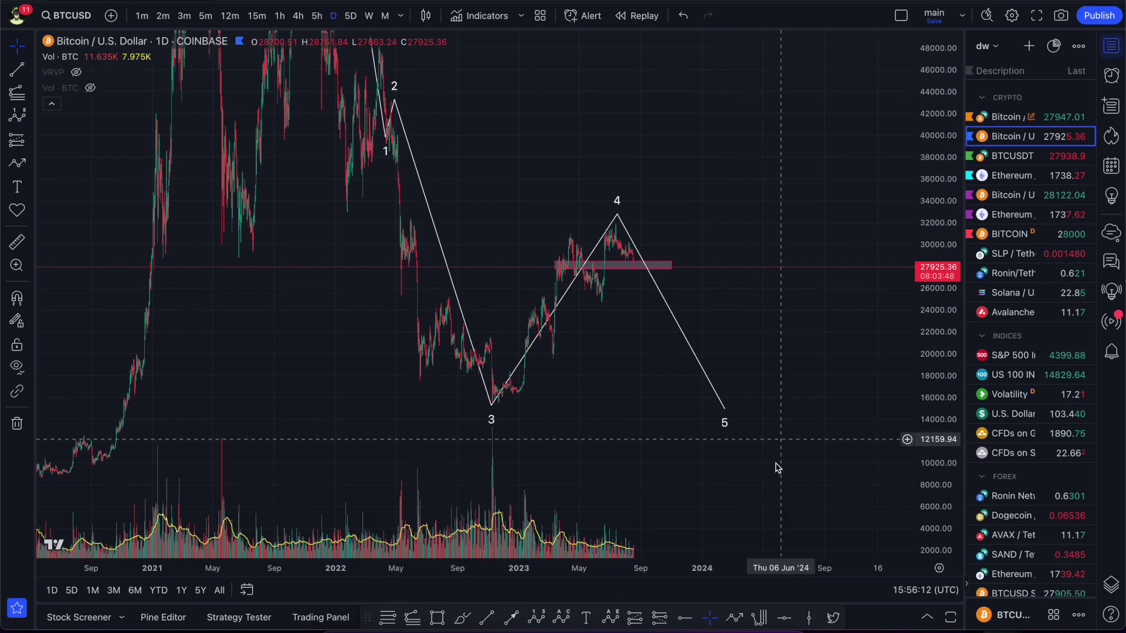
# Step: Move the wave 5 endpoint down to about 13,770 on 13 March 2024
pyautogui.click(725, 412)
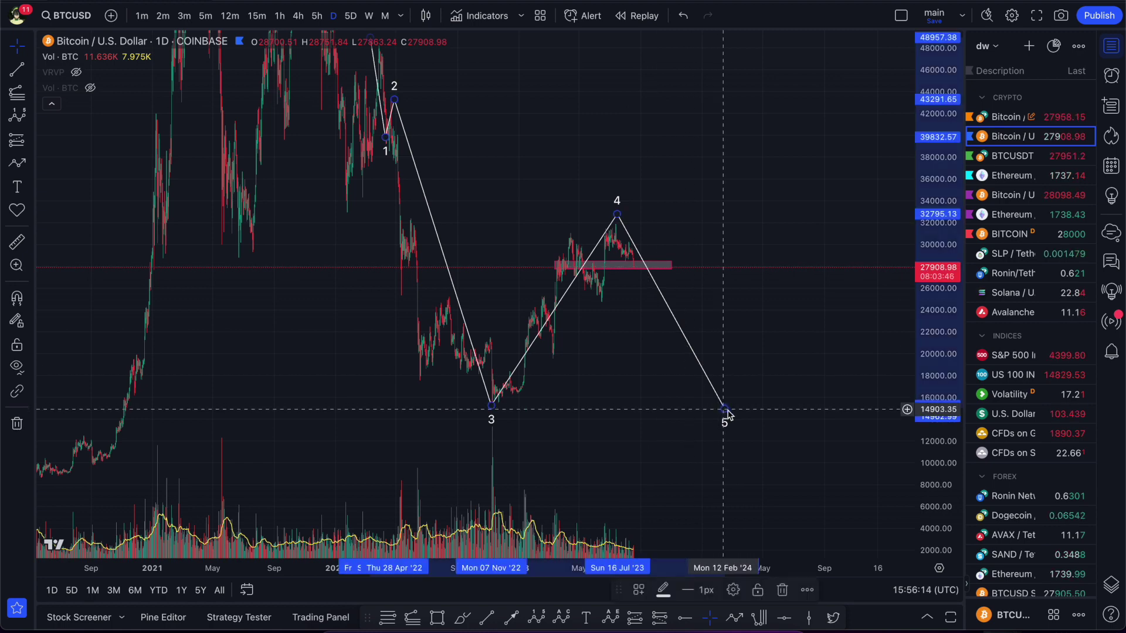
pyautogui.moveTo(725, 412); pyautogui.dragTo(737, 428)
pyautogui.moveTo(686, 188); pyautogui.dragTo(695, 202)
# Step: Draw a Fibonacci retracement from about 43,113 to the wave 3 low near 15,559 and shift the wave 4 point to 16 September 2023
pyautogui.click(387, 617)
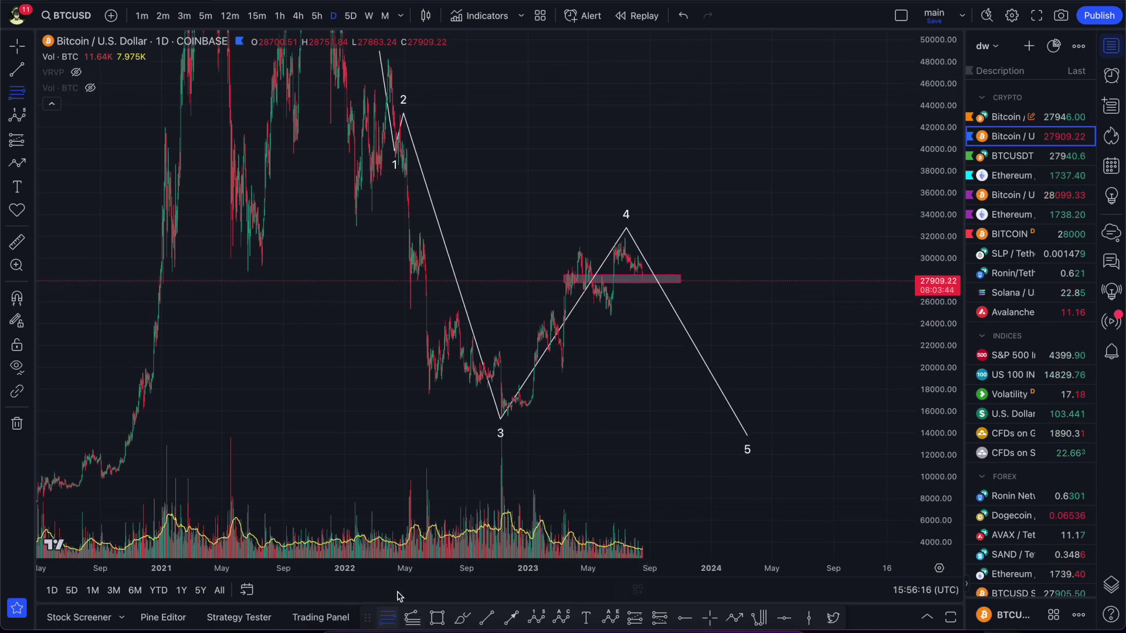
pyautogui.click(452, 115)
pyautogui.click(499, 416)
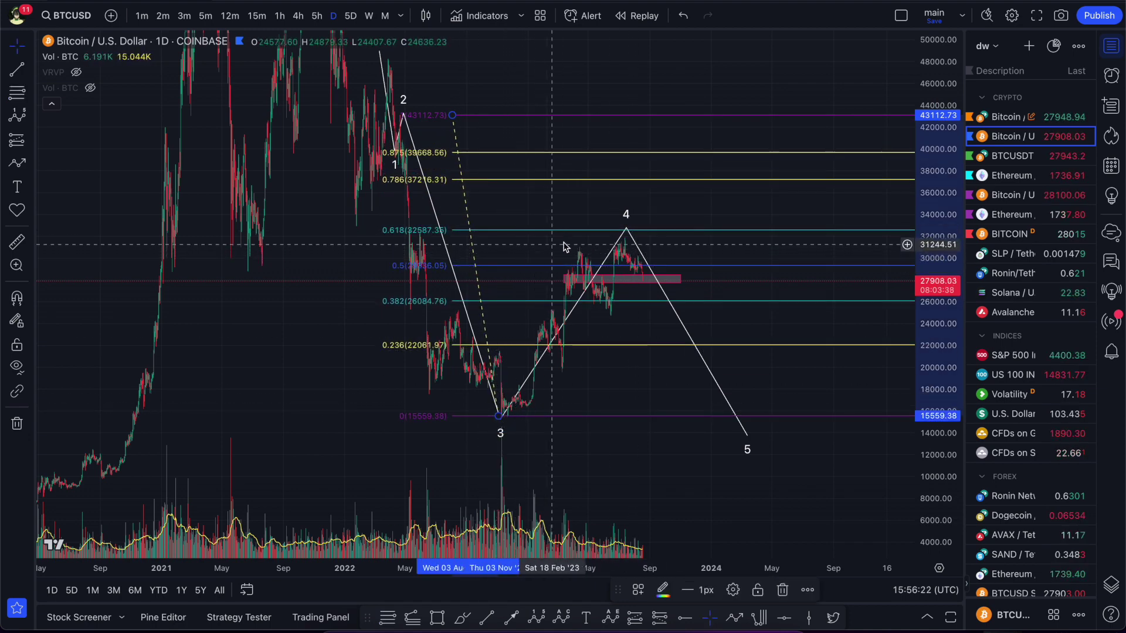
pyautogui.moveTo(626, 230); pyautogui.dragTo(658, 230)
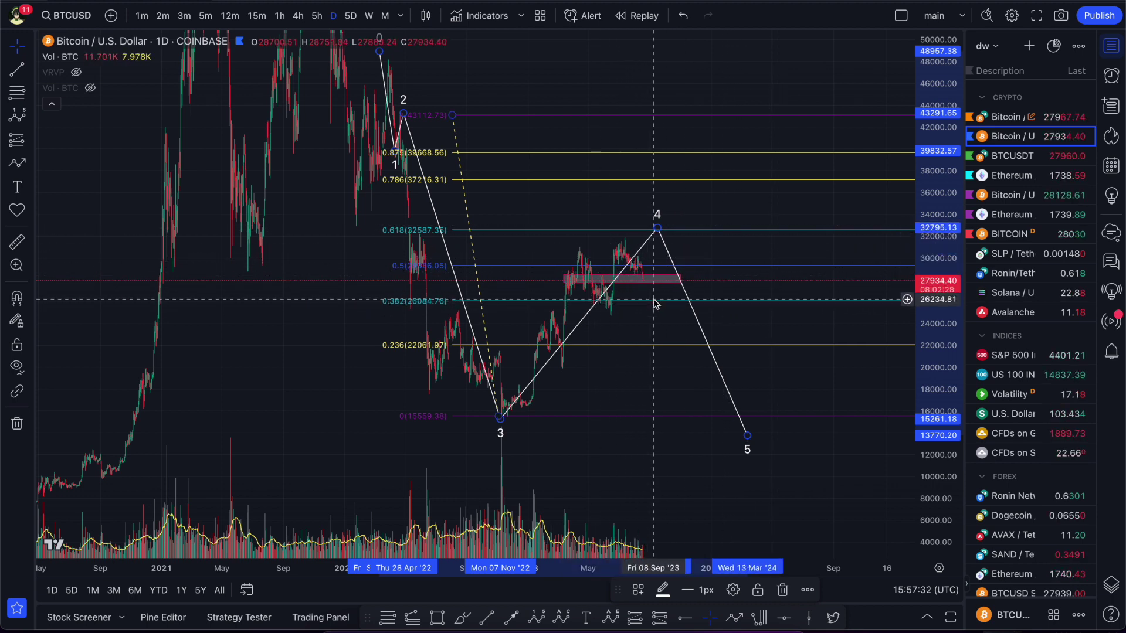
# Step: Delete the Fibonacci retracement and move the wave 5 endpoint slightly earlier, to about early March 2024
pyautogui.press('Delete')
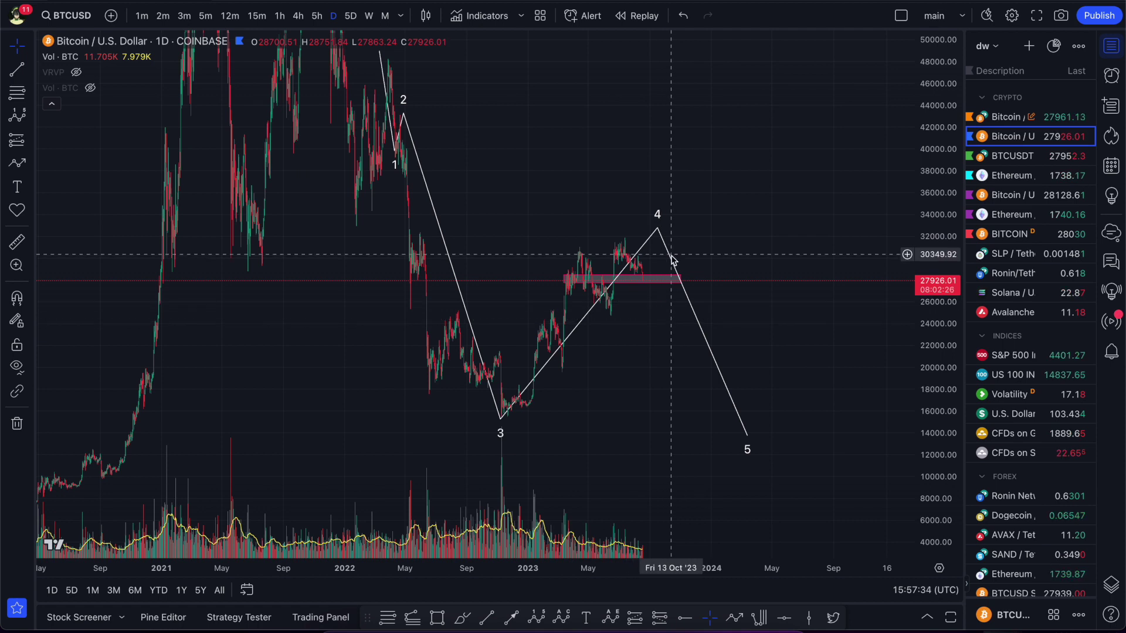
pyautogui.moveTo(758, 446); pyautogui.dragTo(744, 444)
pyautogui.moveTo(742, 373); pyautogui.dragTo(759, 403)
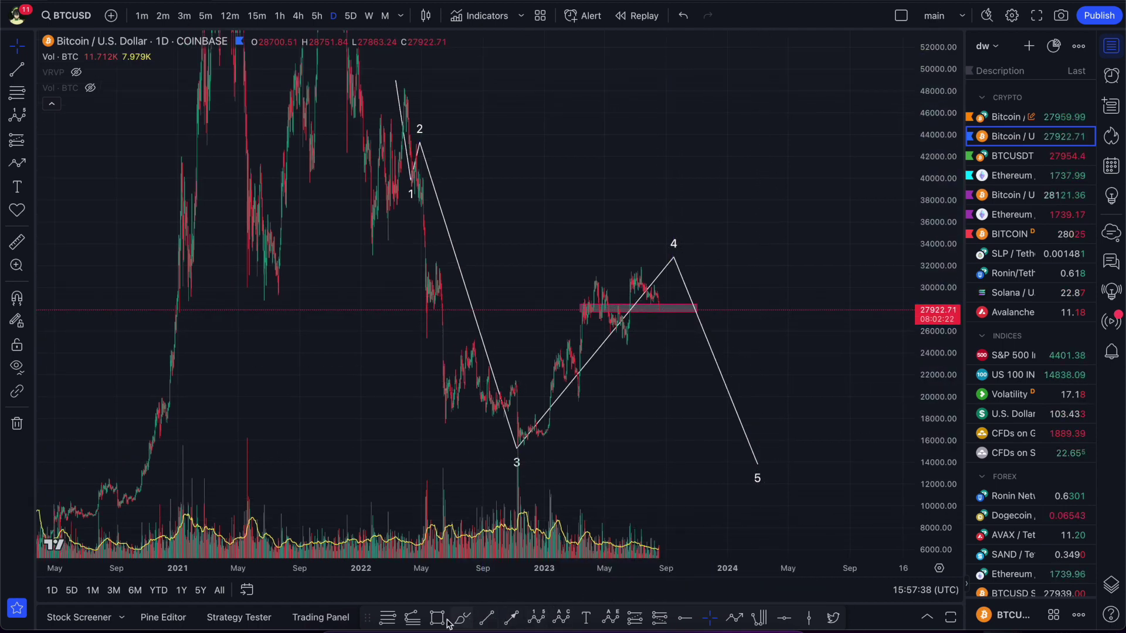
# Step: Draw a trend-based Fibonacci extension from about 48,242 down to about 15,380 and back up to about 31,901
pyautogui.click(414, 617)
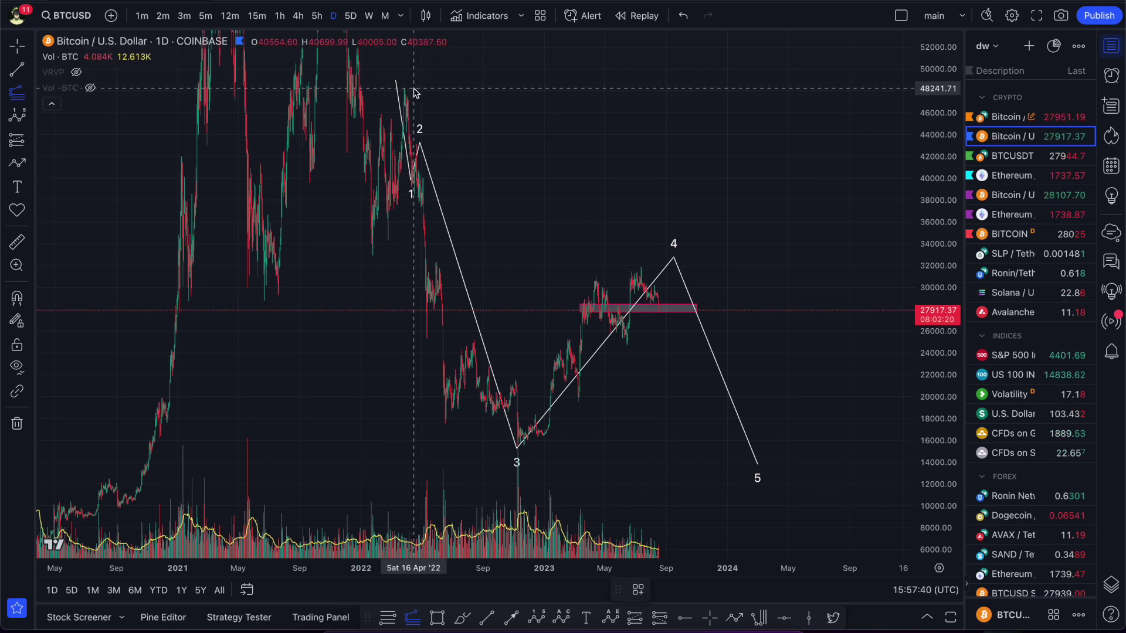
pyautogui.click(414, 89)
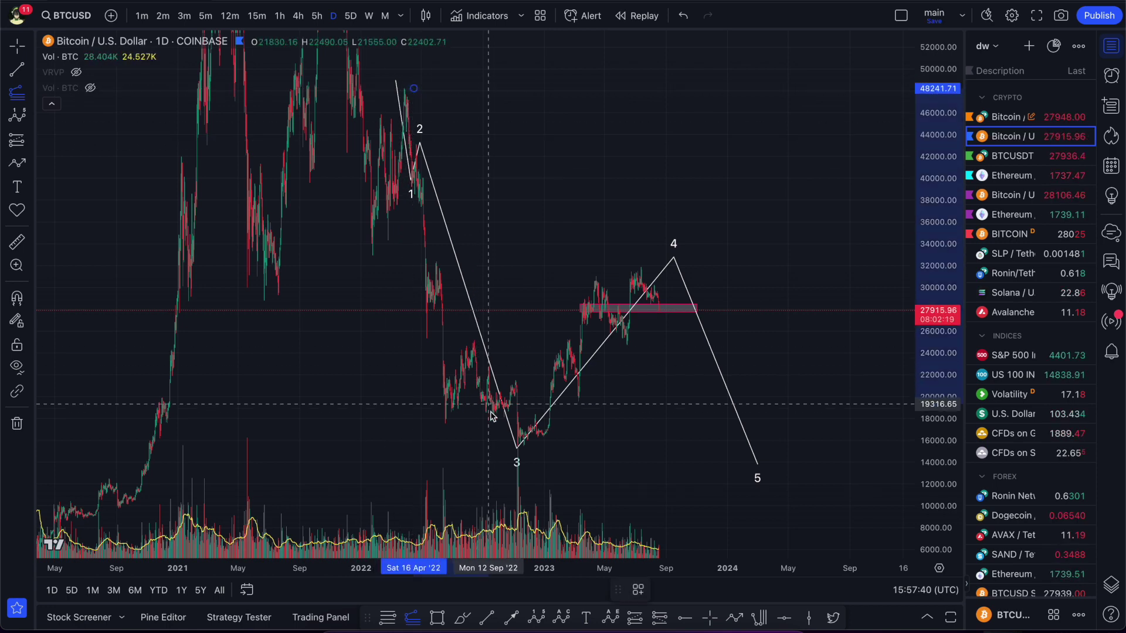
pyautogui.click(496, 446)
pyautogui.click(557, 267)
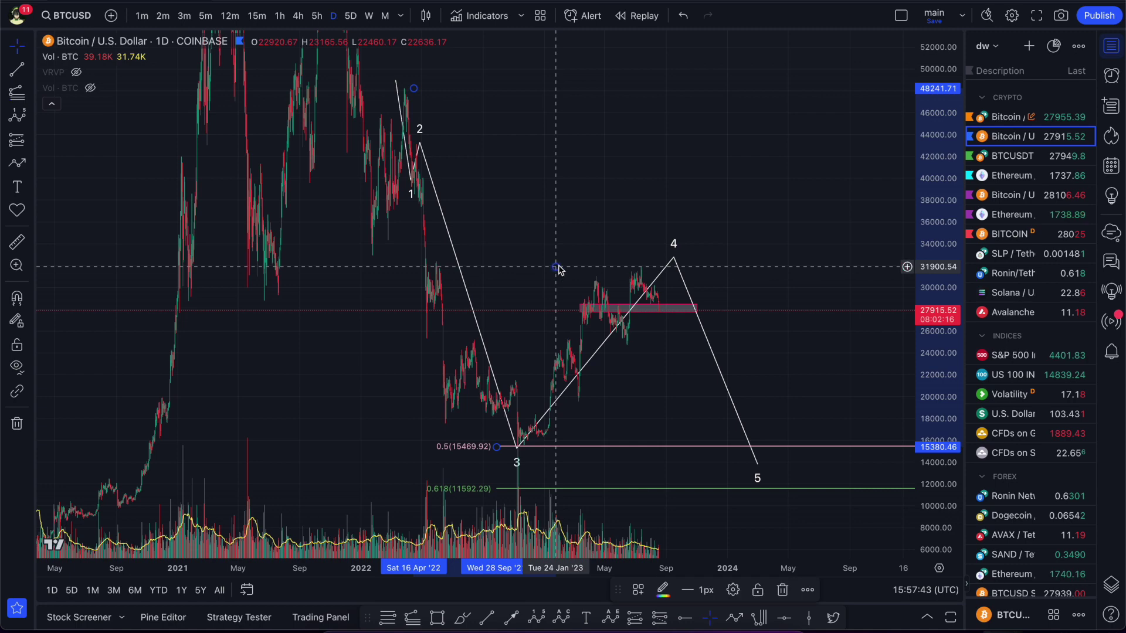
# Step: Move the wave 5 endpoint to about 11,444 on 7 May 2024, at the 0.618 extension level
pyautogui.hscroll(2, 607, 205)
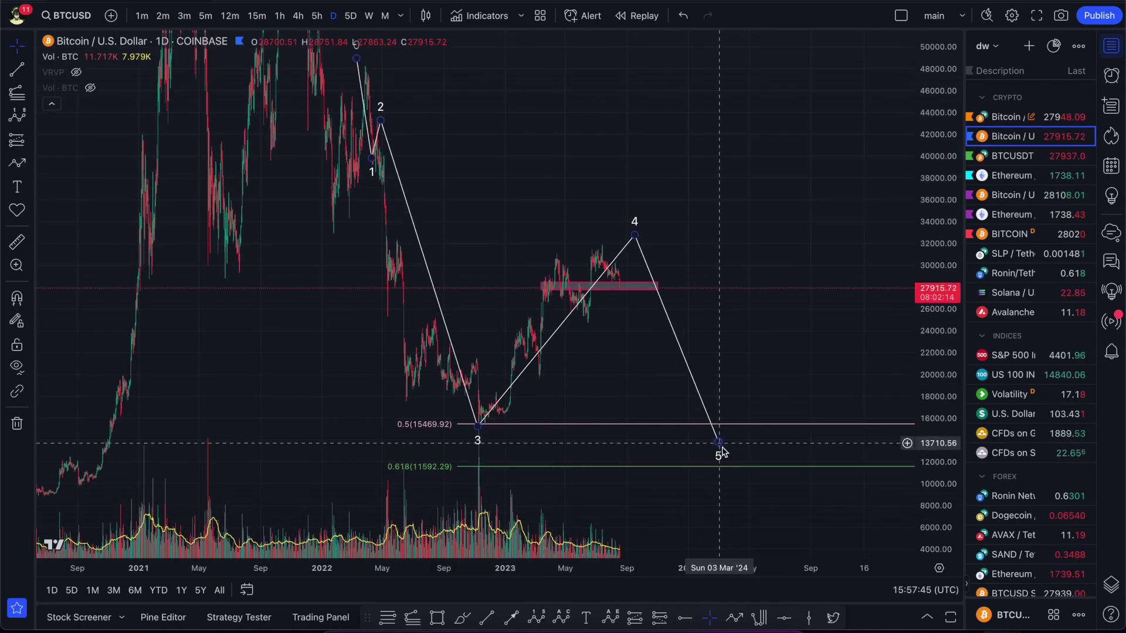
pyautogui.moveTo(724, 453); pyautogui.dragTo(745, 479)
pyautogui.scroll(-3, 718, 223)
pyautogui.hscroll(2, 717, 223)
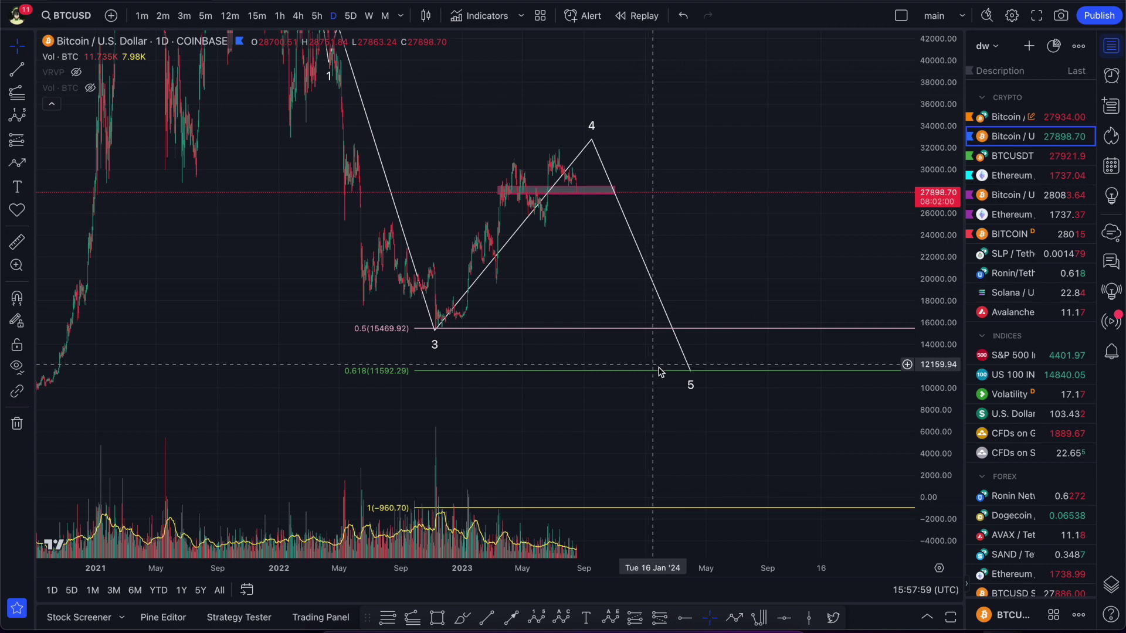
pyautogui.moveTo(690, 371); pyautogui.dragTo(709, 373)
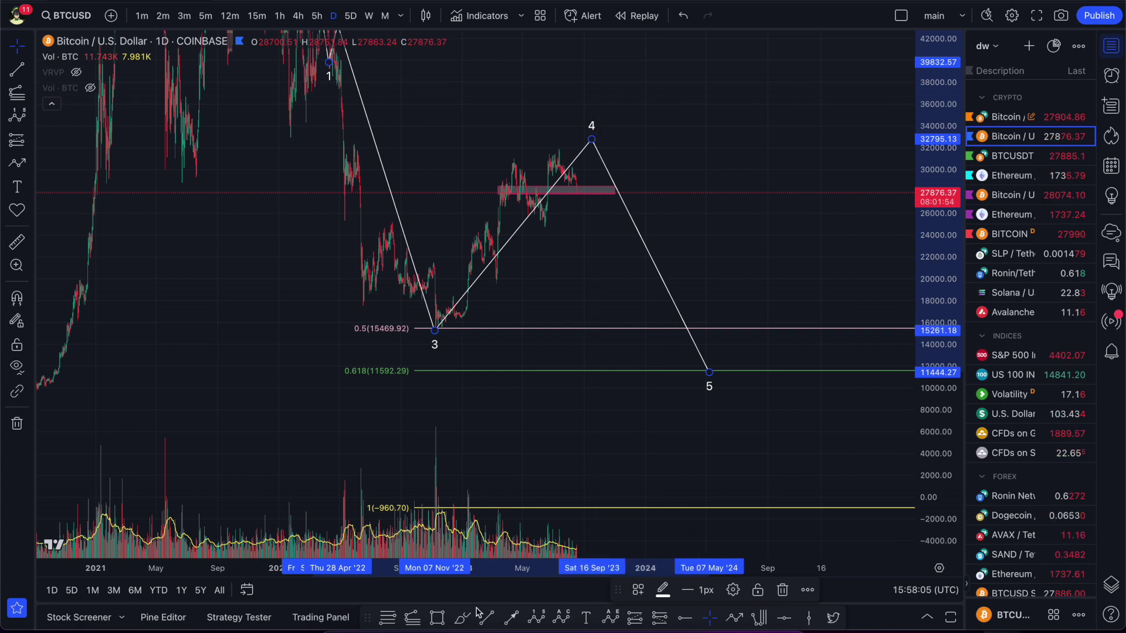
# Step: Add horizontal lines at about 19,674 and 16,752 below the current price
pyautogui.click(784, 617)
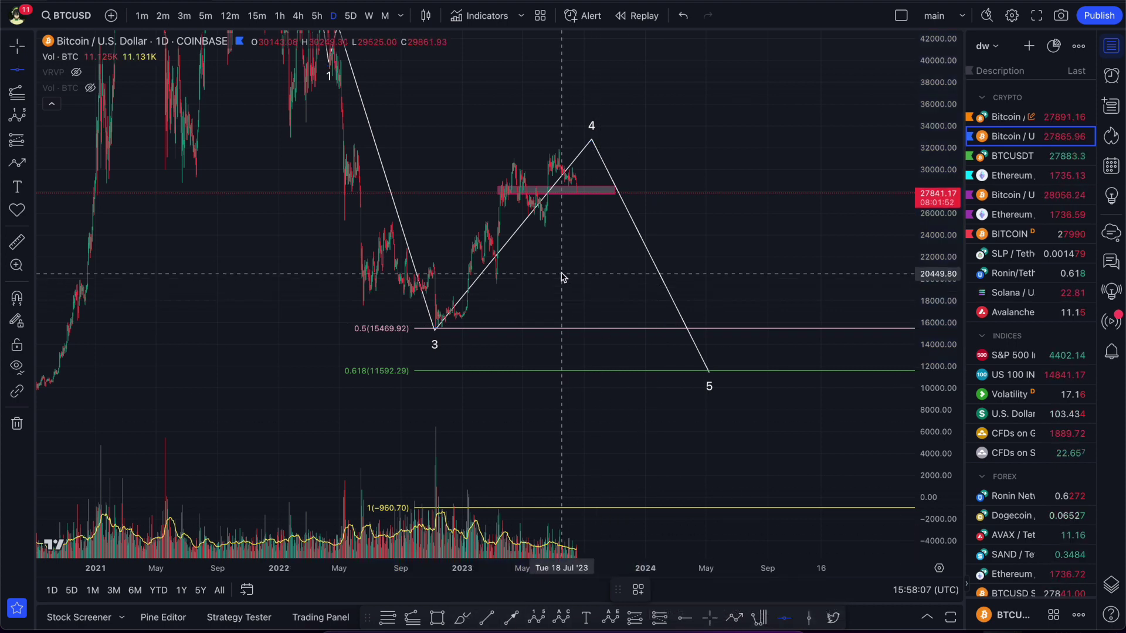
pyautogui.click(570, 282)
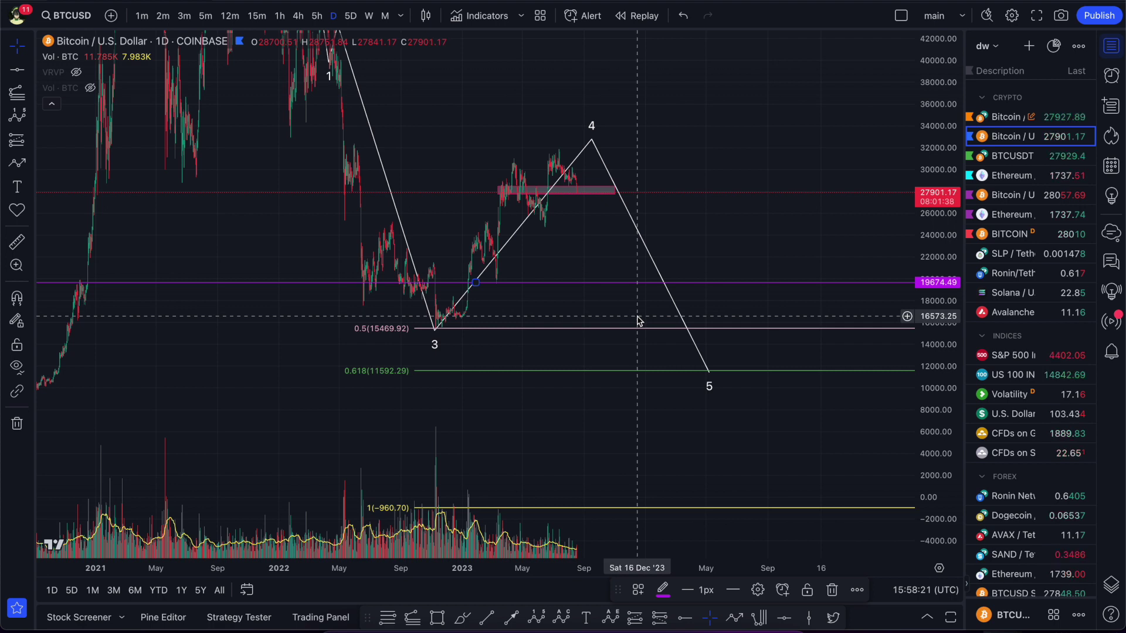
pyautogui.click(784, 617)
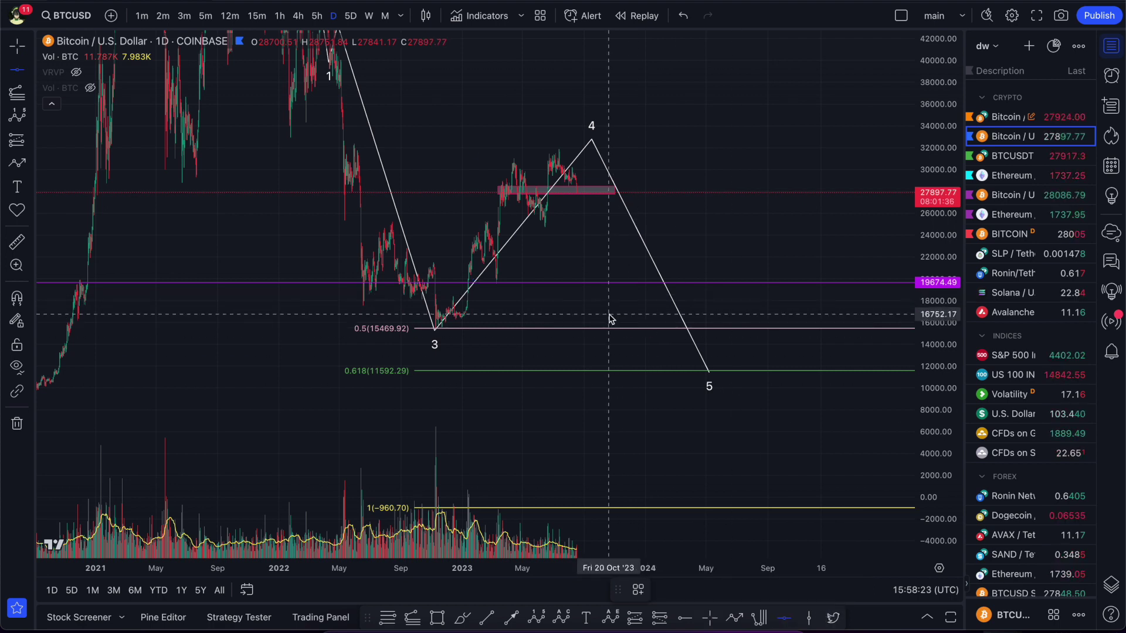
pyautogui.click(611, 314)
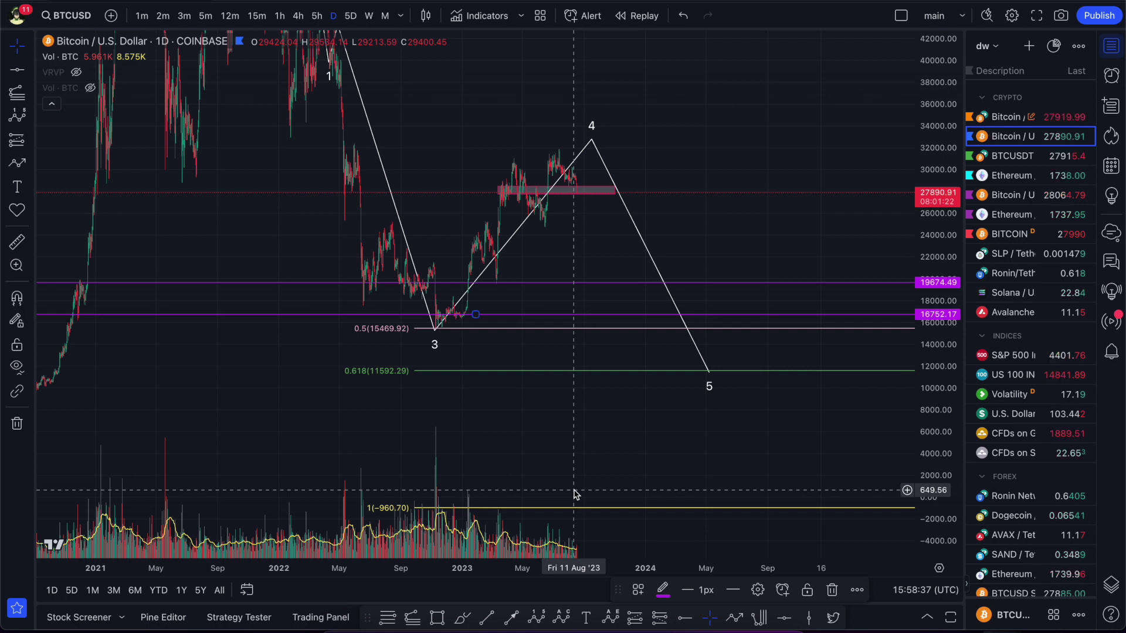
# Step: Adjust the wave 5 endpoint to about 11,862 and delete the trend-based Fibonacci extension
pyautogui.moveTo(709, 370)
pyautogui.mouseDown()
pyautogui.moveTo(725, 379)
pyautogui.moveTo(710, 368)
pyautogui.mouseUp()
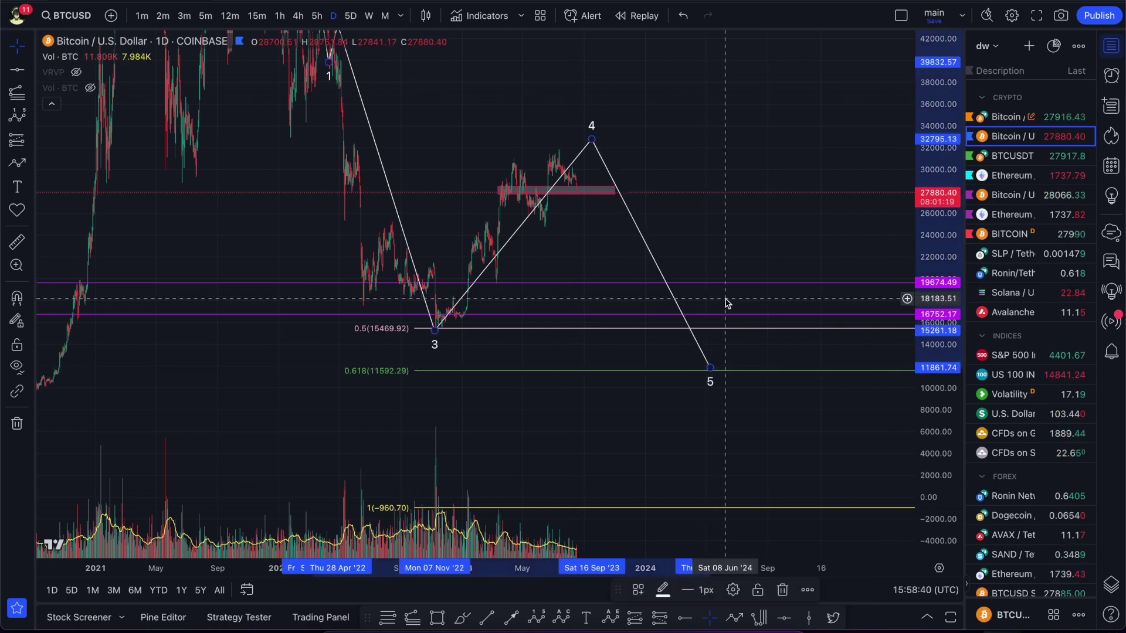
pyautogui.click(731, 330)
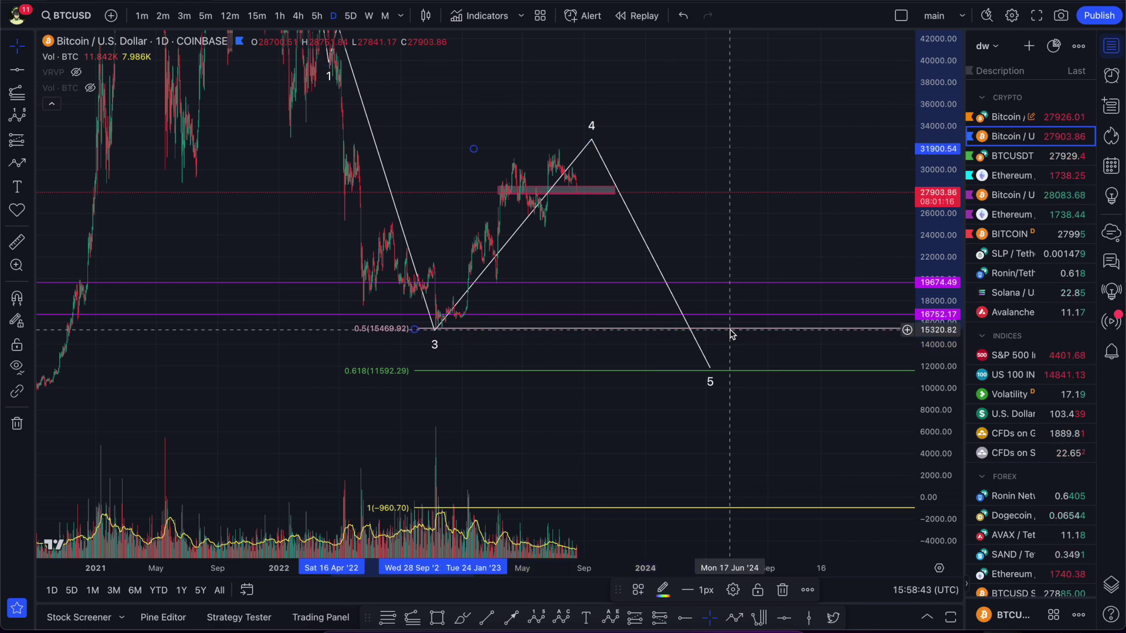
pyautogui.press('Delete')
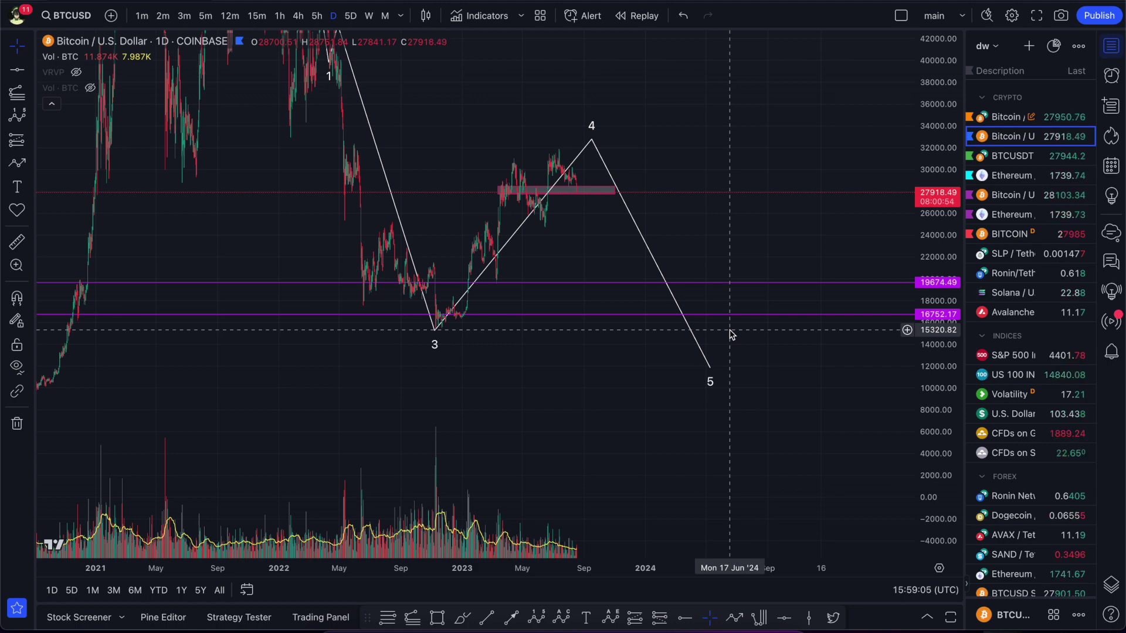
pyautogui.moveTo(682, 249); pyautogui.dragTo(674, 281)
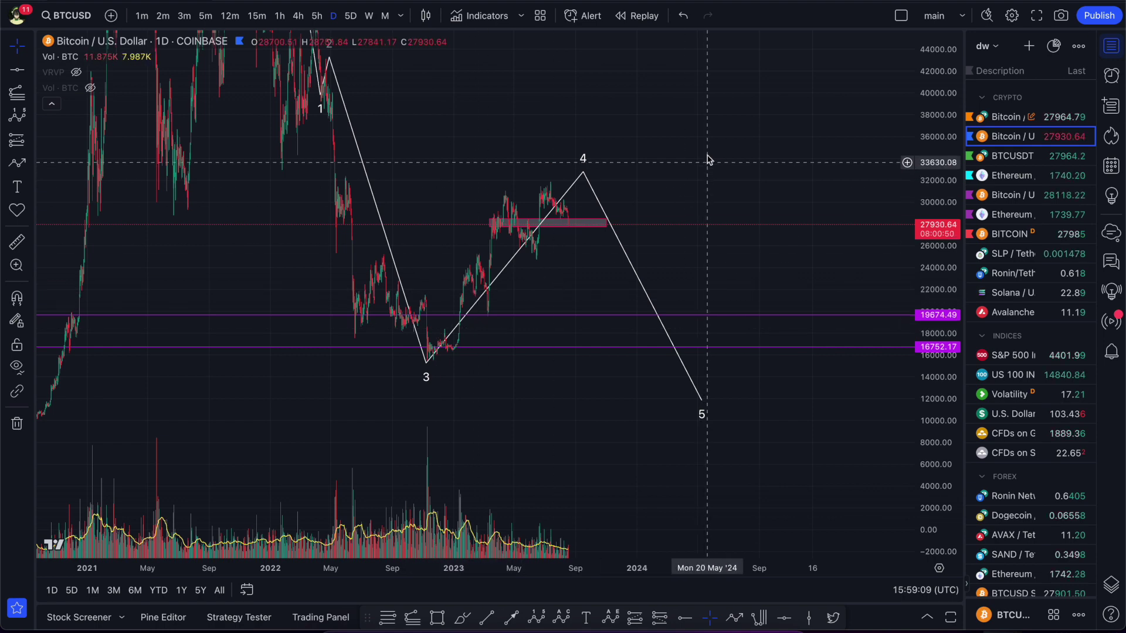
# Step: Examine the two purple horizontal levels and the projected wave 5 decline against Bitcoin's daily price history since 2019
pyautogui.hscroll(-5, 703, 164)
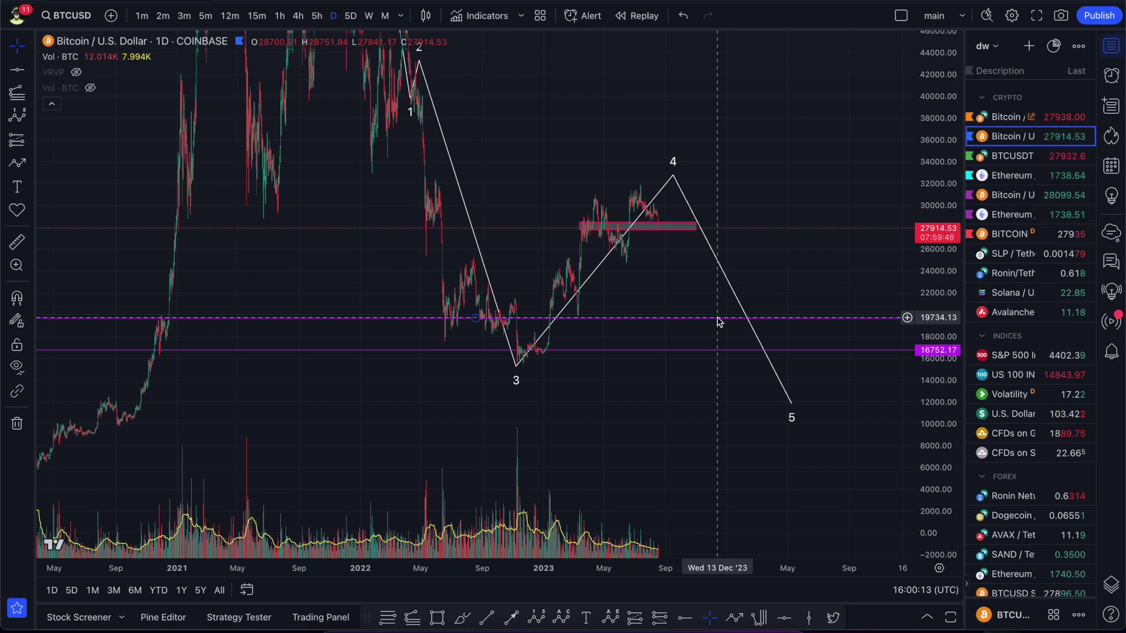
pyautogui.click(716, 317)
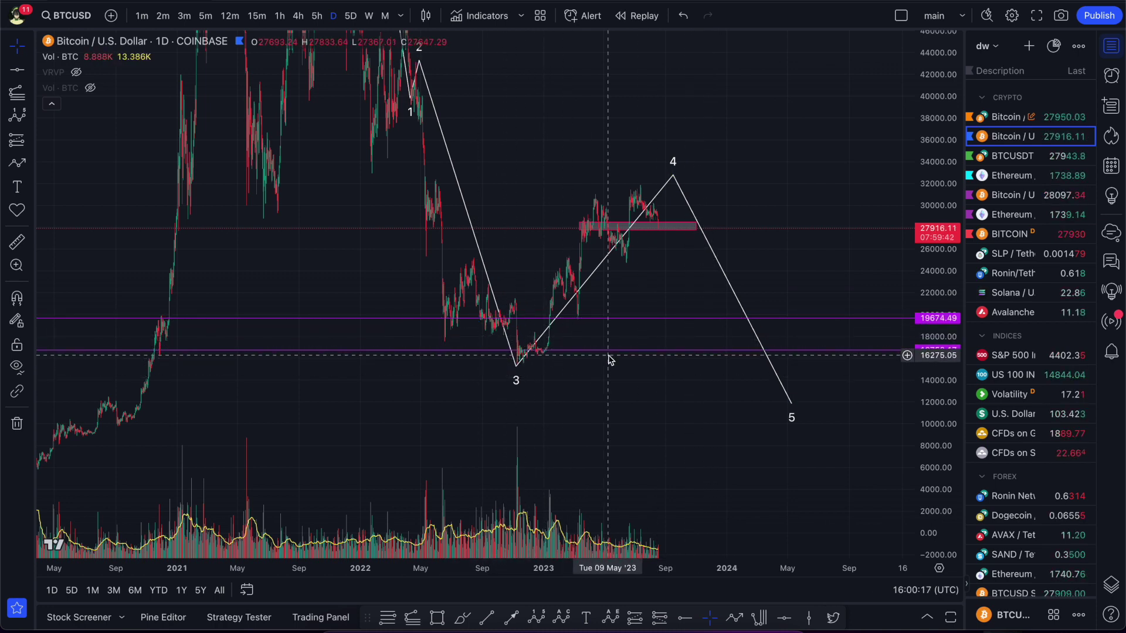
pyautogui.click(788, 351)
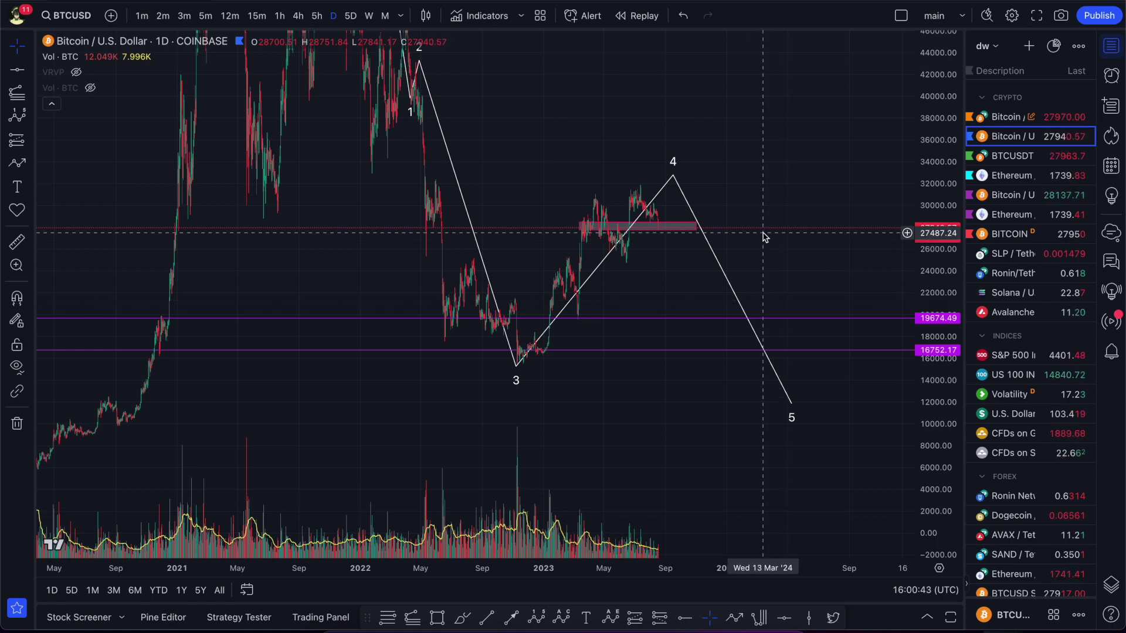
pyautogui.scroll(-3, 765, 271)
pyautogui.hscroll(2, 772, 206)
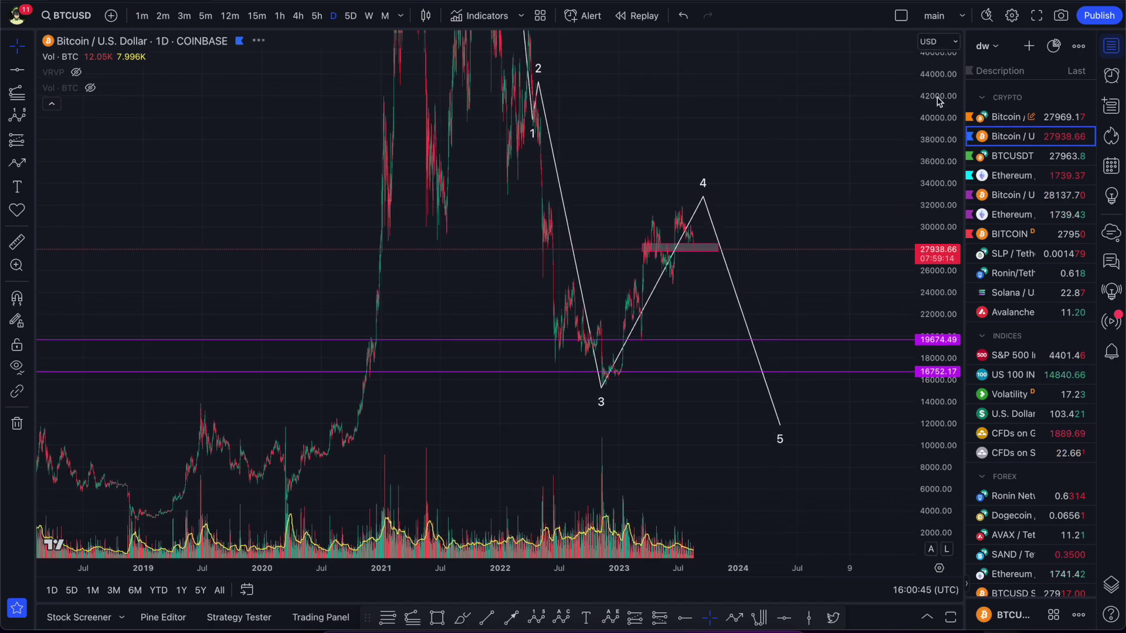
pyautogui.moveTo(935, 223); pyautogui.dragTo(935, 258)
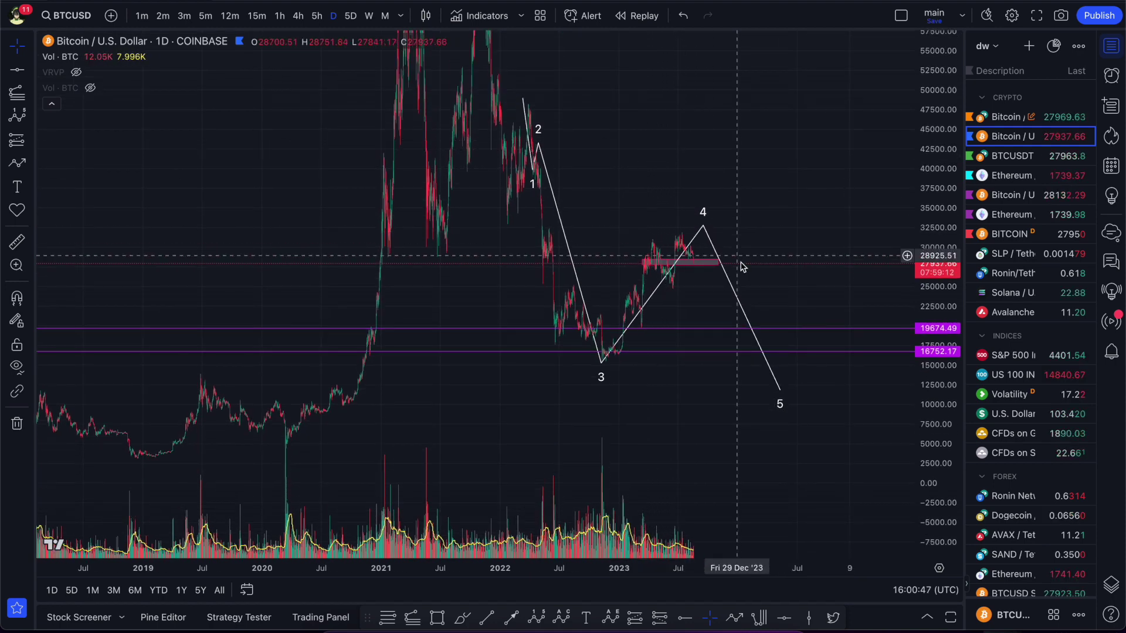
pyautogui.hscroll(3, 730, 246)
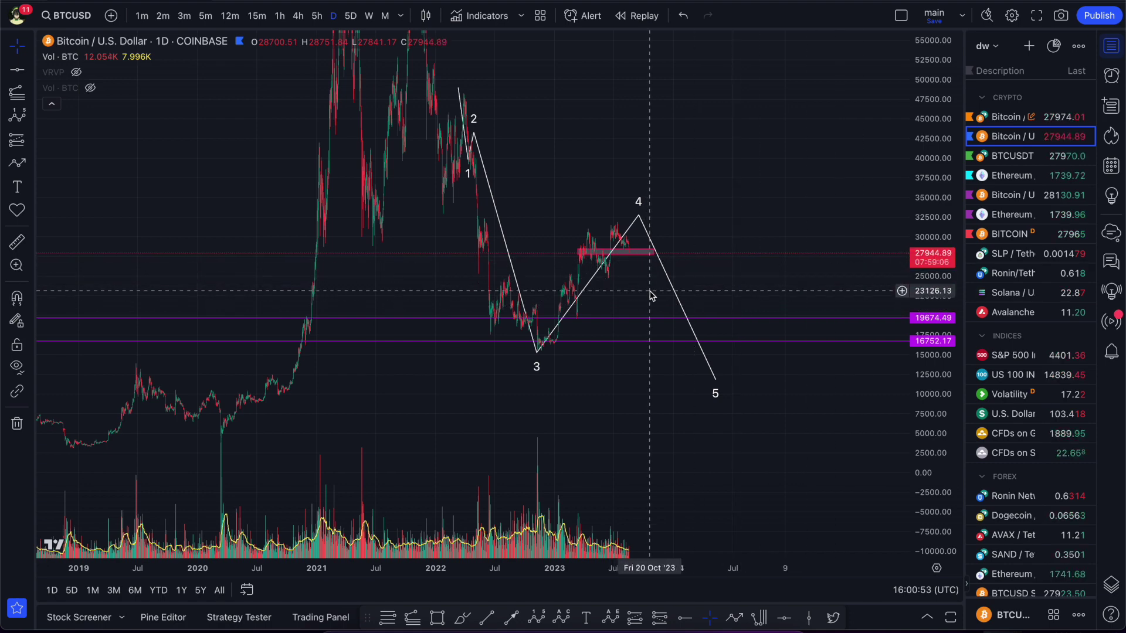
pyautogui.scroll(3, 674, 246)
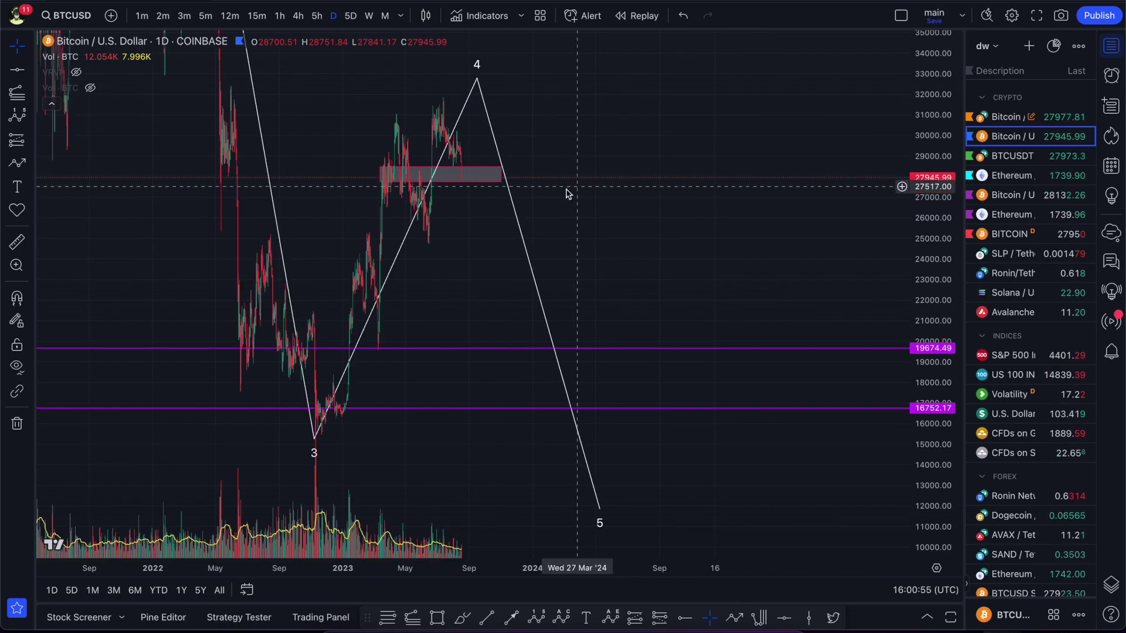
pyautogui.scroll(3, 600, 241)
pyautogui.moveTo(469, 247); pyautogui.dragTo(750, 287)
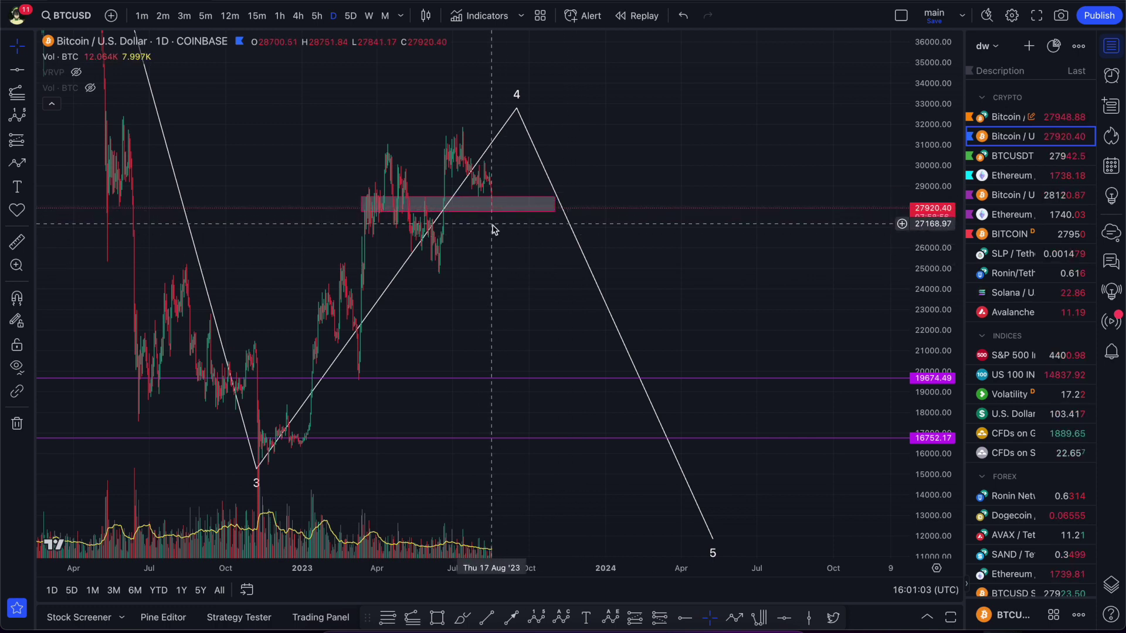
pyautogui.scroll(2, 513, 404)
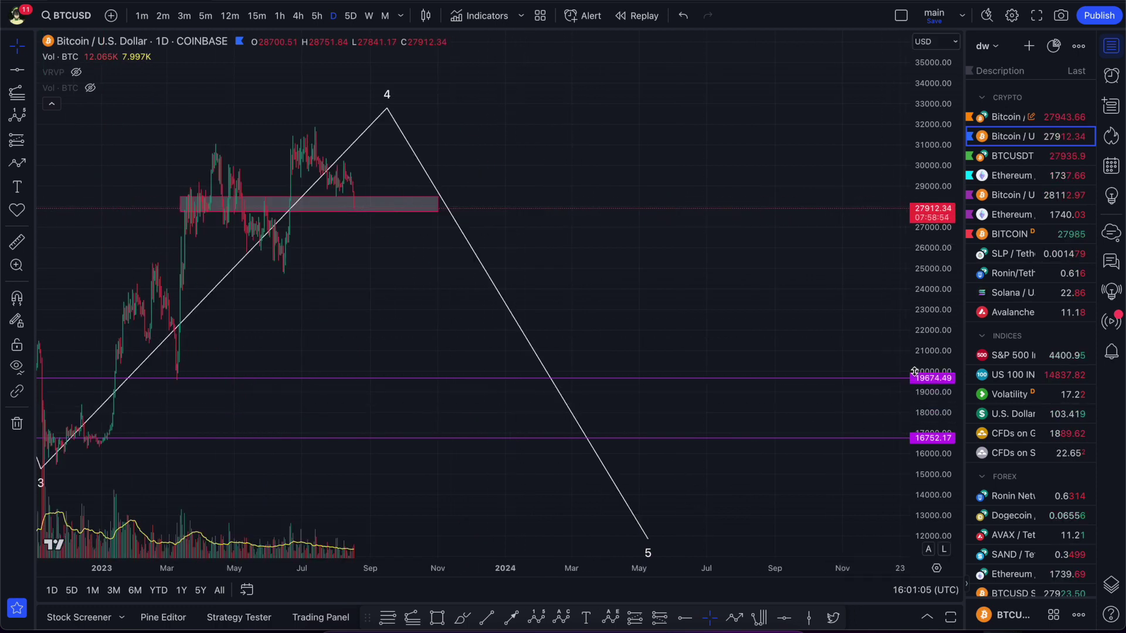
pyautogui.hscroll(-5, 649, 307)
pyautogui.click(536, 618)
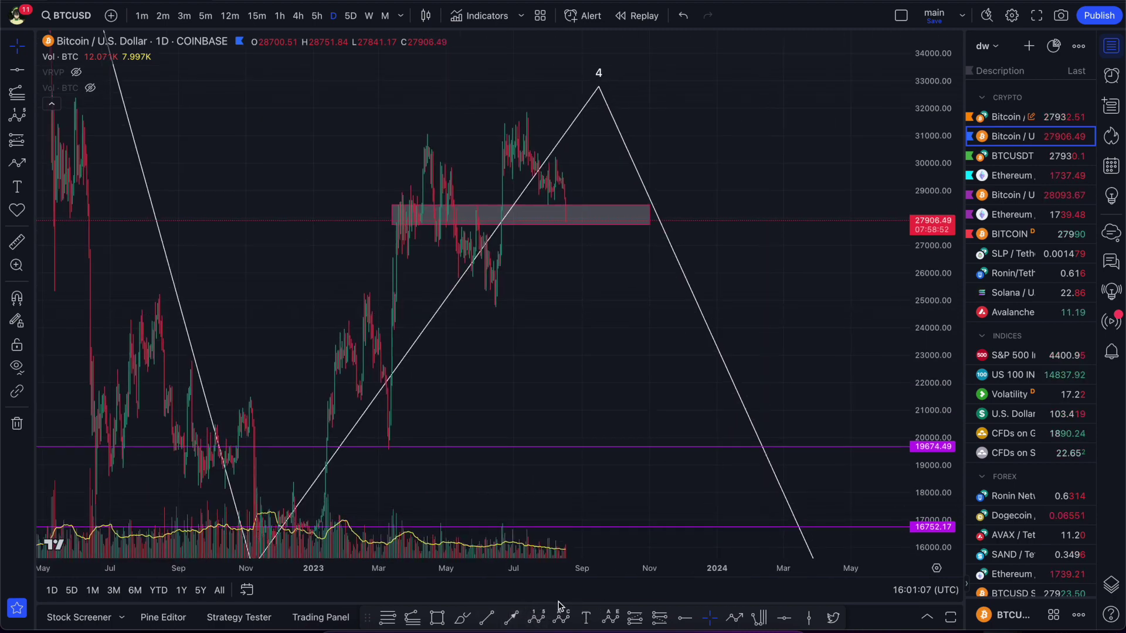
pyautogui.click(491, 309)
pyautogui.click(503, 272)
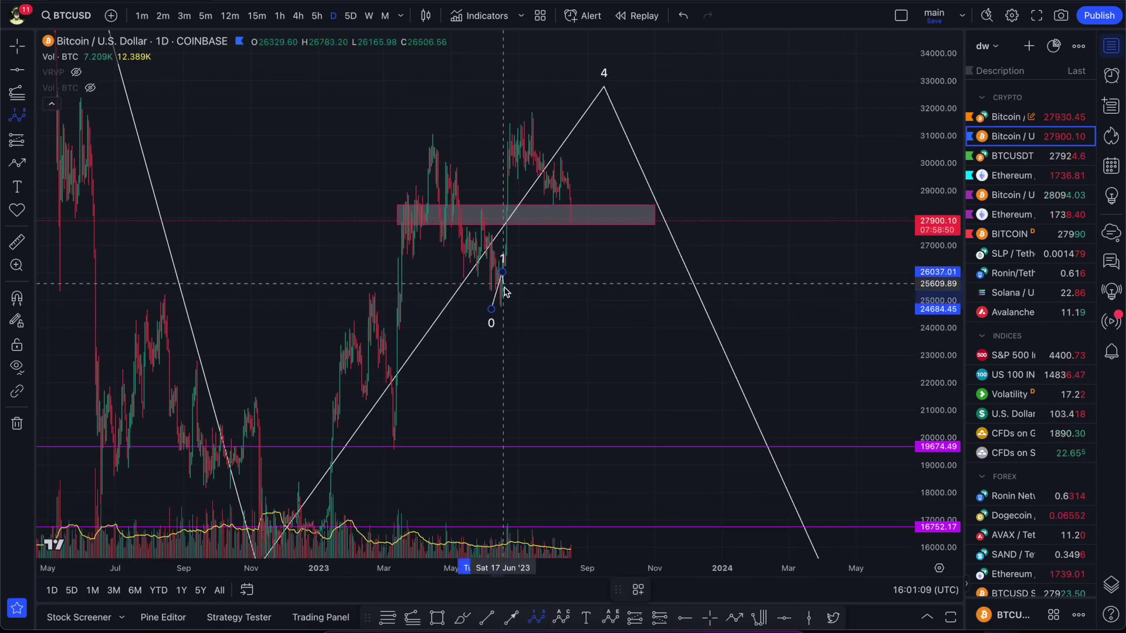
pyautogui.click(506, 292)
pyautogui.click(533, 119)
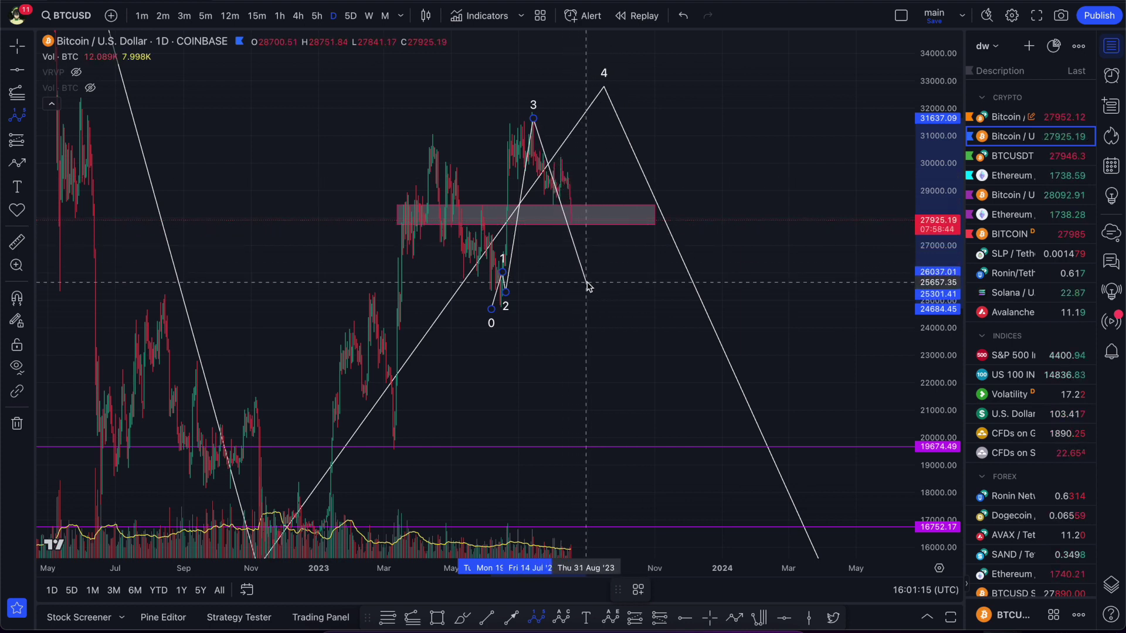
pyautogui.press('Escape')
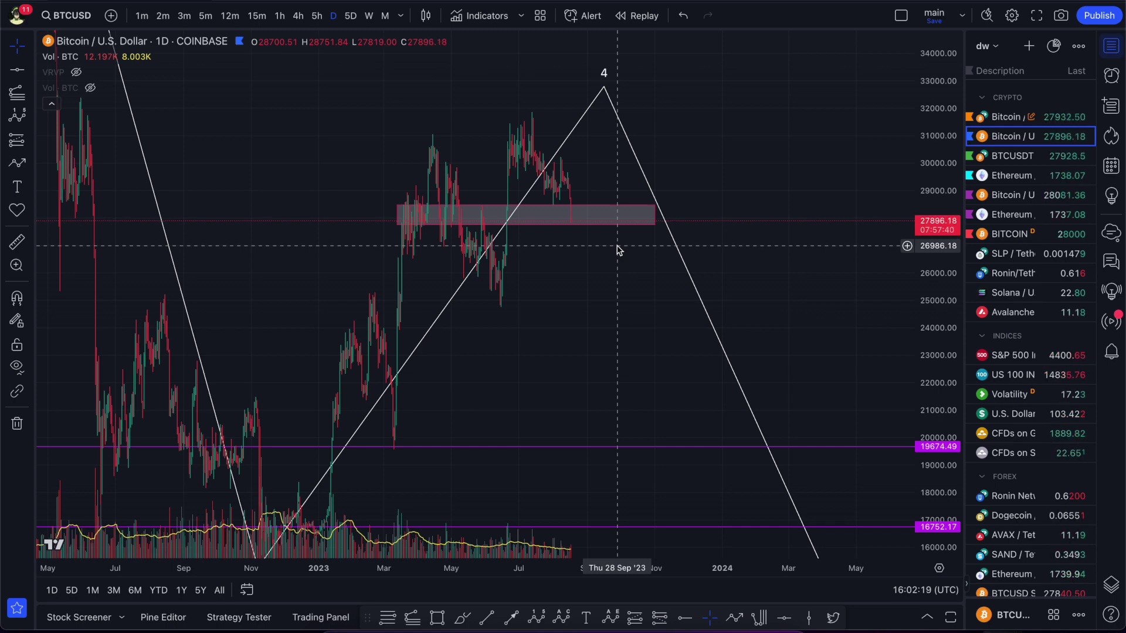
# Step: Examine the Elliott wave count from wave 1 to the projected wave 5 against the grey price zone and the two purple levels
pyautogui.moveTo(618, 249); pyautogui.dragTo(610, 285)
pyautogui.moveTo(630, 332); pyautogui.dragTo(668, 370)
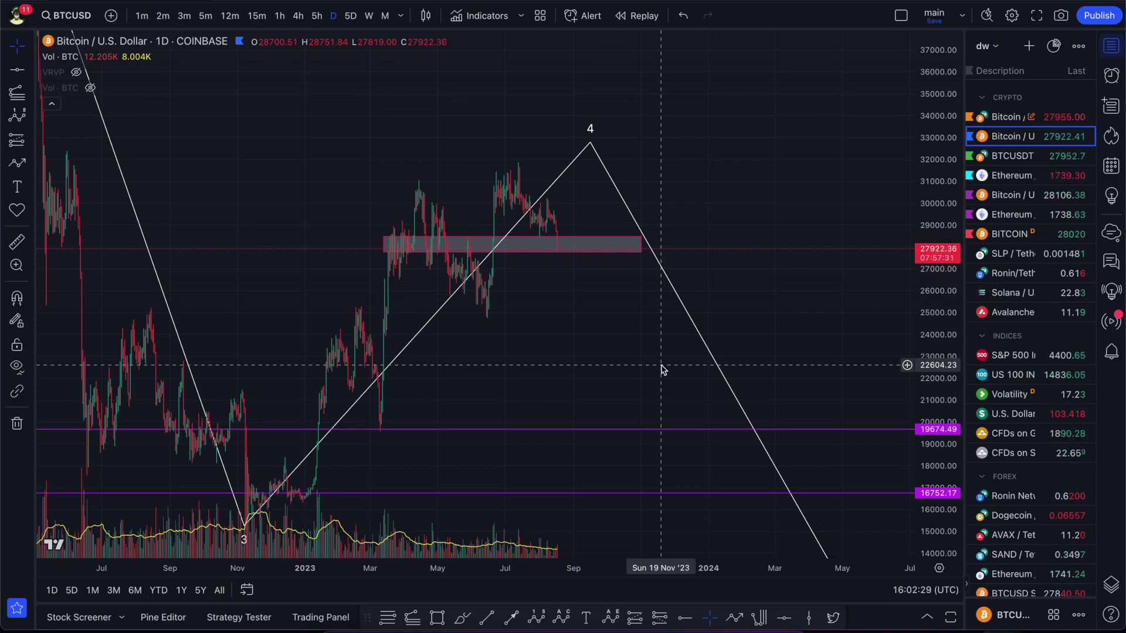
pyautogui.moveTo(769, 354); pyautogui.dragTo(679, 313)
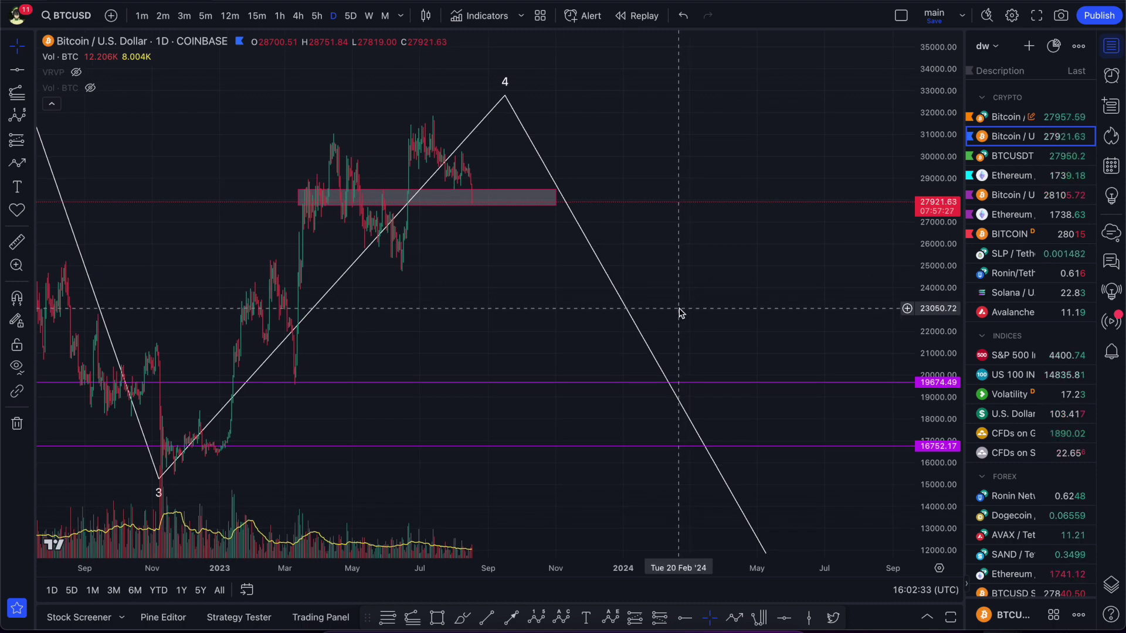
pyautogui.moveTo(525, 292); pyautogui.dragTo(657, 298)
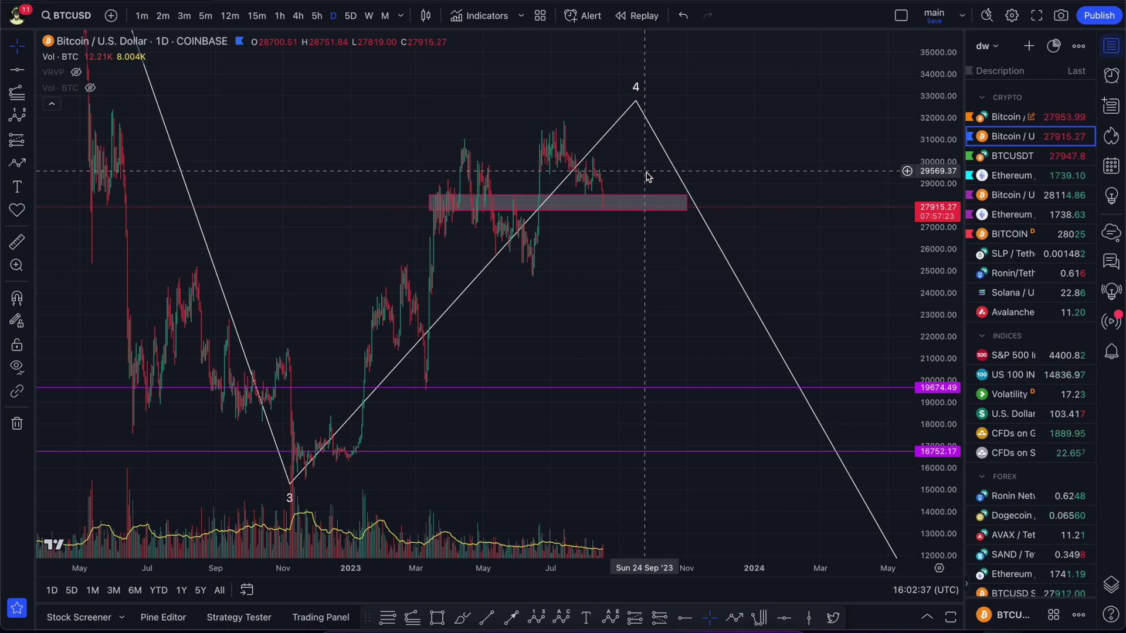
pyautogui.moveTo(631, 310); pyautogui.dragTo(586, 303)
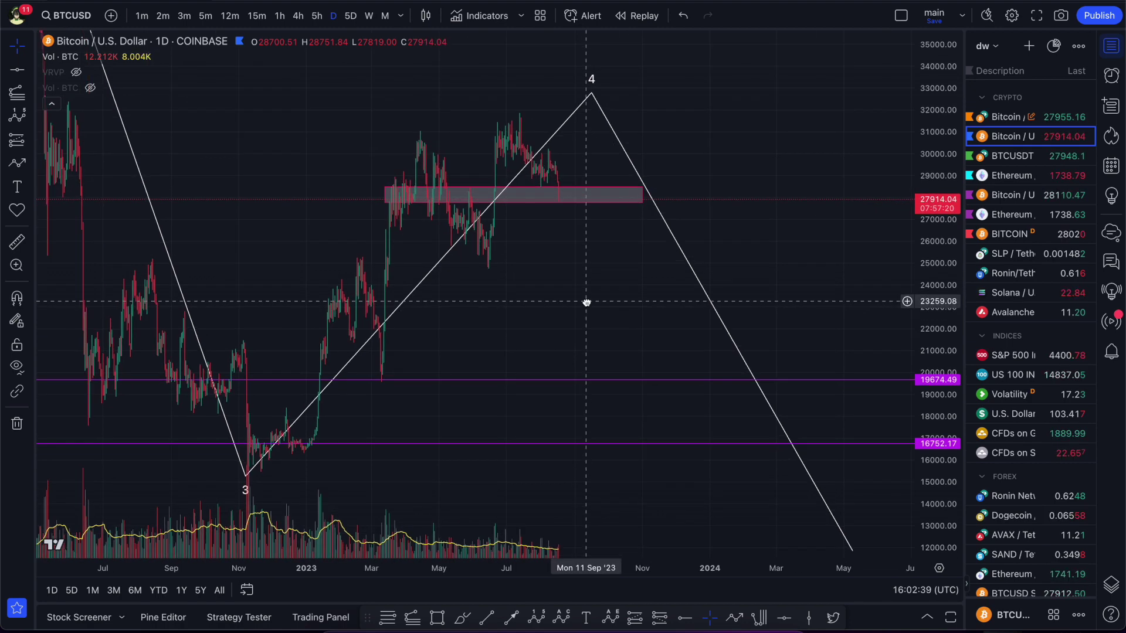
pyautogui.scroll(-4, 586, 302)
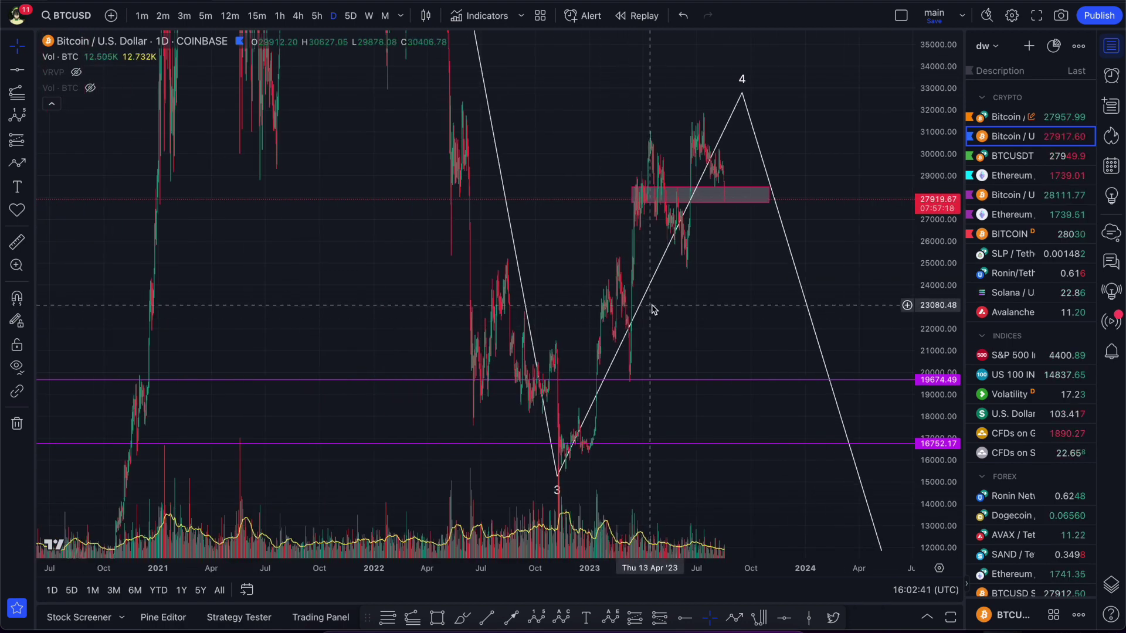
pyautogui.hscroll(3, 722, 305)
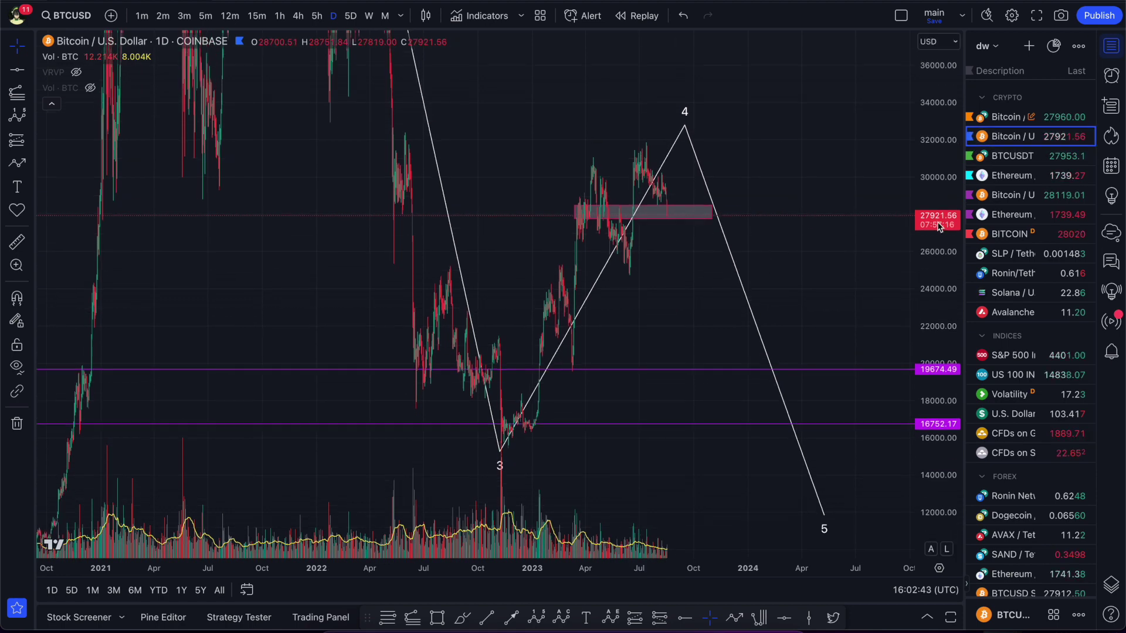
pyautogui.scroll(-3, 938, 235)
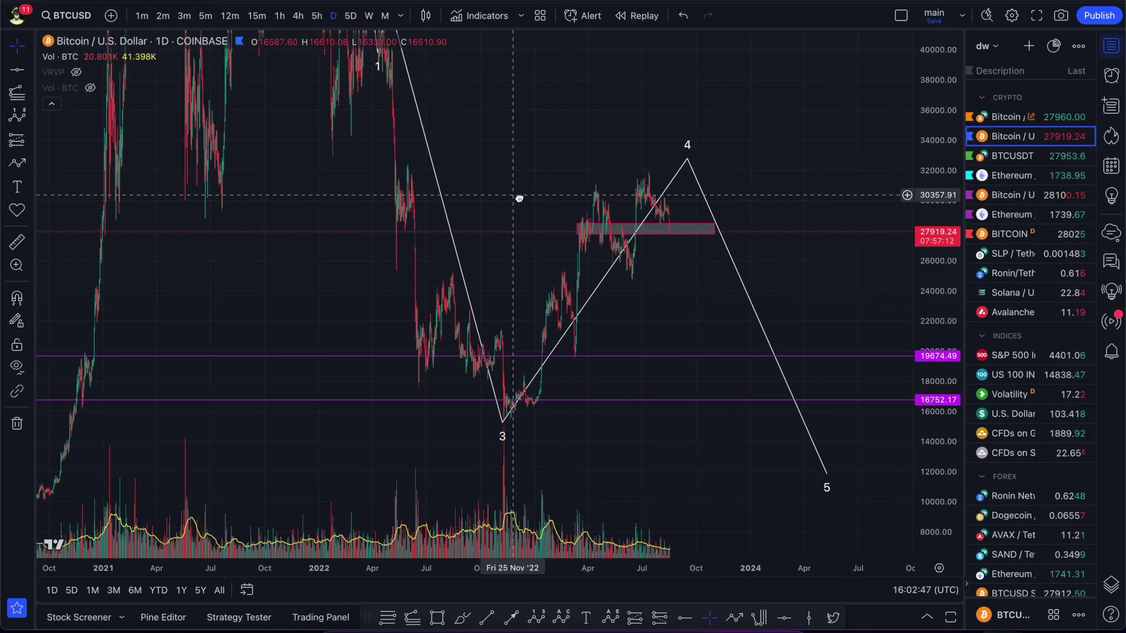
pyautogui.moveTo(512, 196); pyautogui.dragTo(634, 228)
pyautogui.scroll(-2, 937, 251)
pyautogui.scroll(-2, 936, 251)
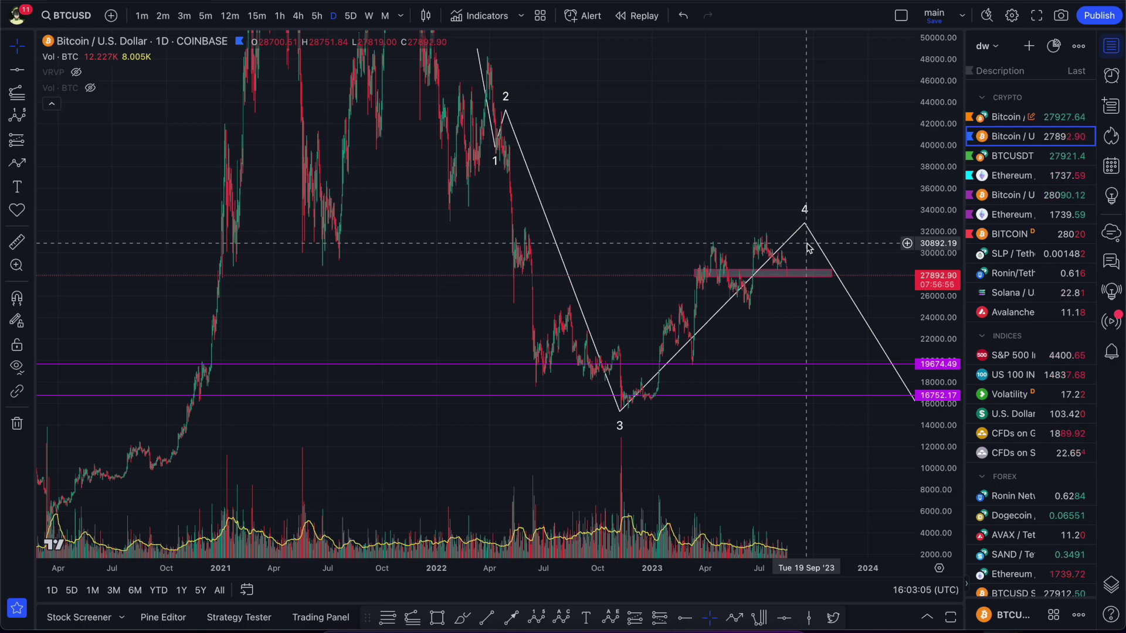
pyautogui.moveTo(808, 248); pyautogui.dragTo(733, 234)
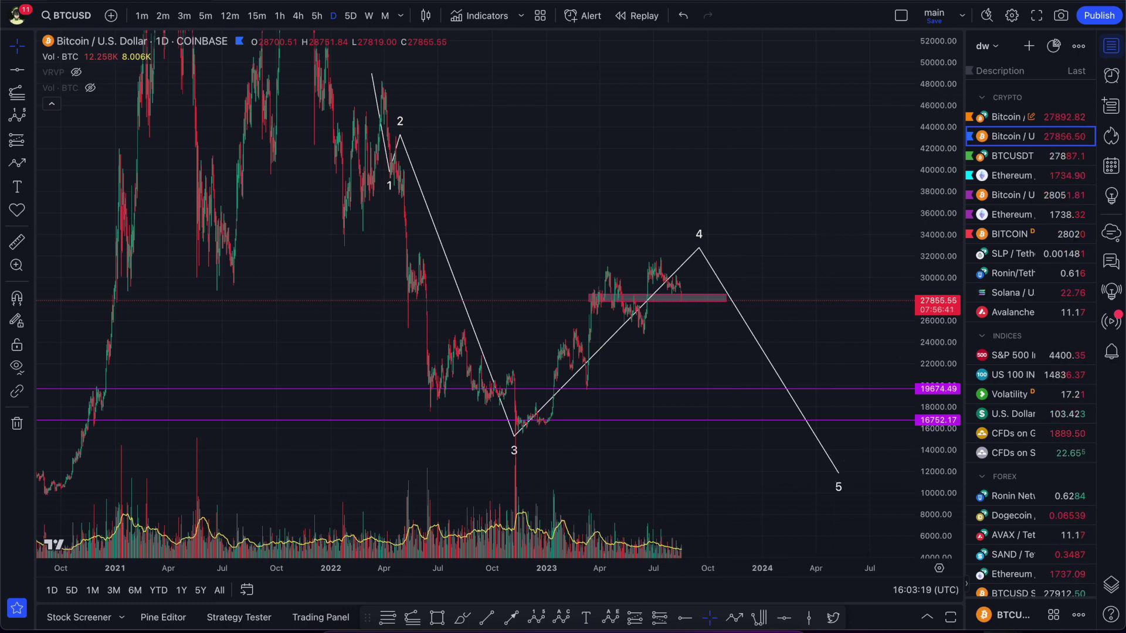
# Step: Switch to the Telegram group chat of the trading club, and return to the Bitcoin chart in TradingView
pyautogui.press('super+Tab')
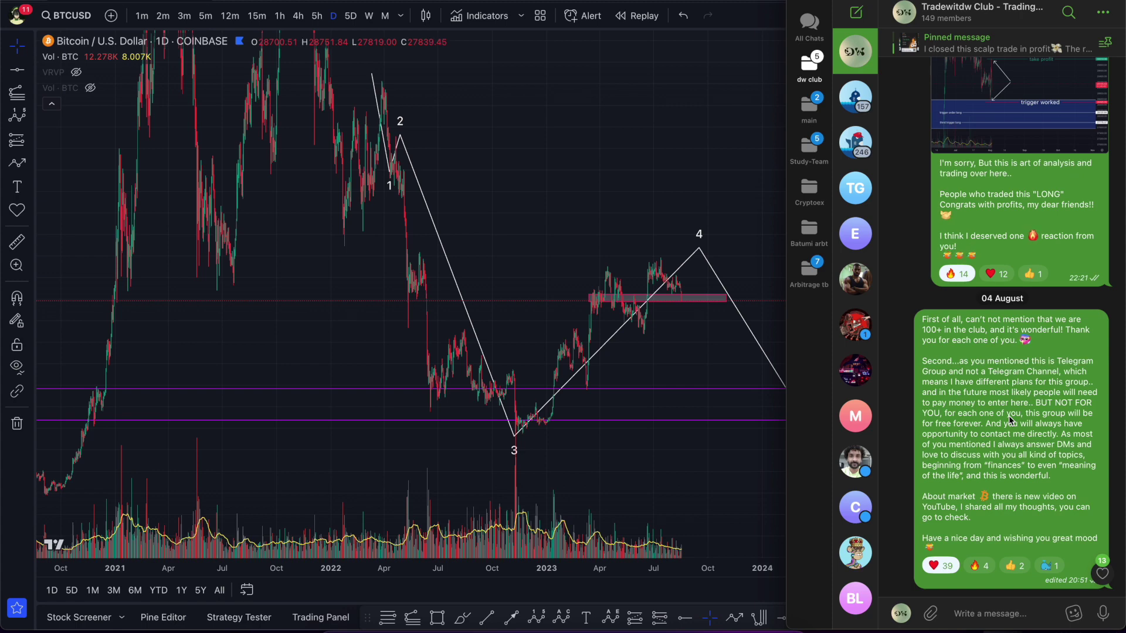
pyautogui.click(707, 364)
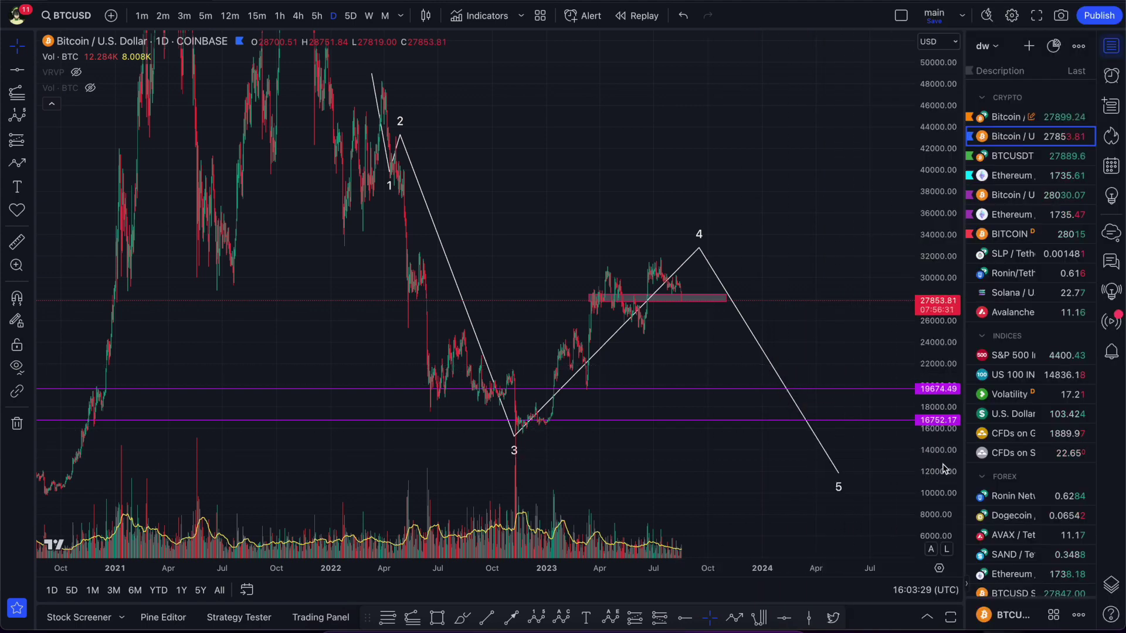
# Step: Examine Bitcoin's 2023 daily price action around the grey zone near 28,000 and the wave 4 peak at closer range
pyautogui.moveTo(944, 436); pyautogui.dragTo(939, 328)
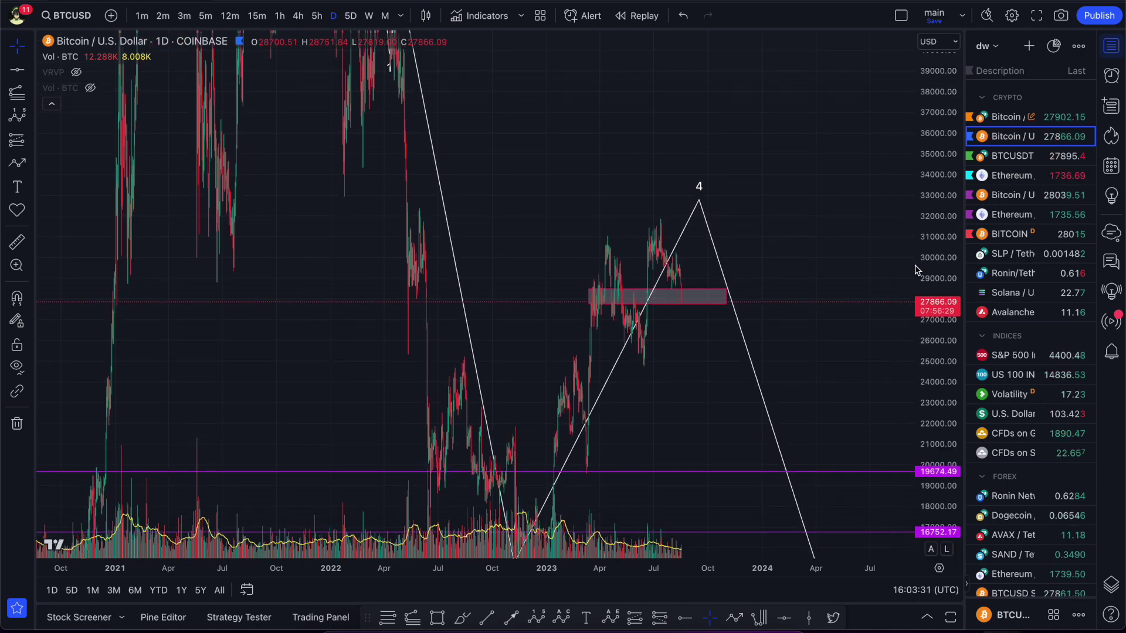
pyautogui.scroll(3, 780, 358)
pyautogui.moveTo(780, 357); pyautogui.dragTo(681, 372)
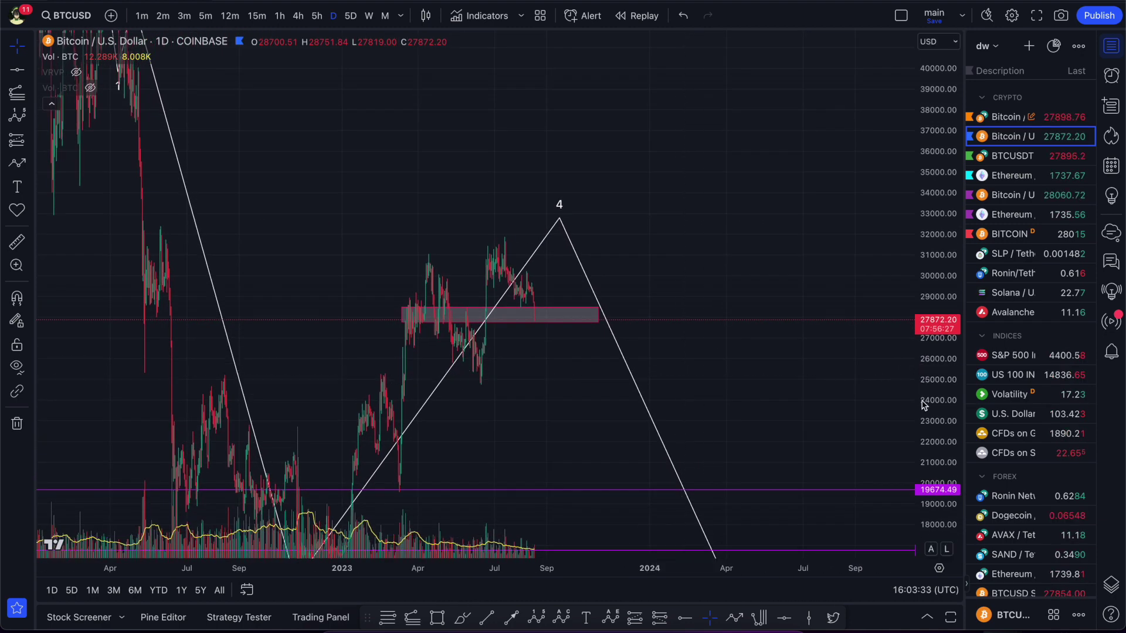
pyautogui.moveTo(938, 352); pyautogui.dragTo(938, 410)
pyautogui.scroll(3, 532, 297)
pyautogui.moveTo(533, 297); pyautogui.dragTo(926, 223)
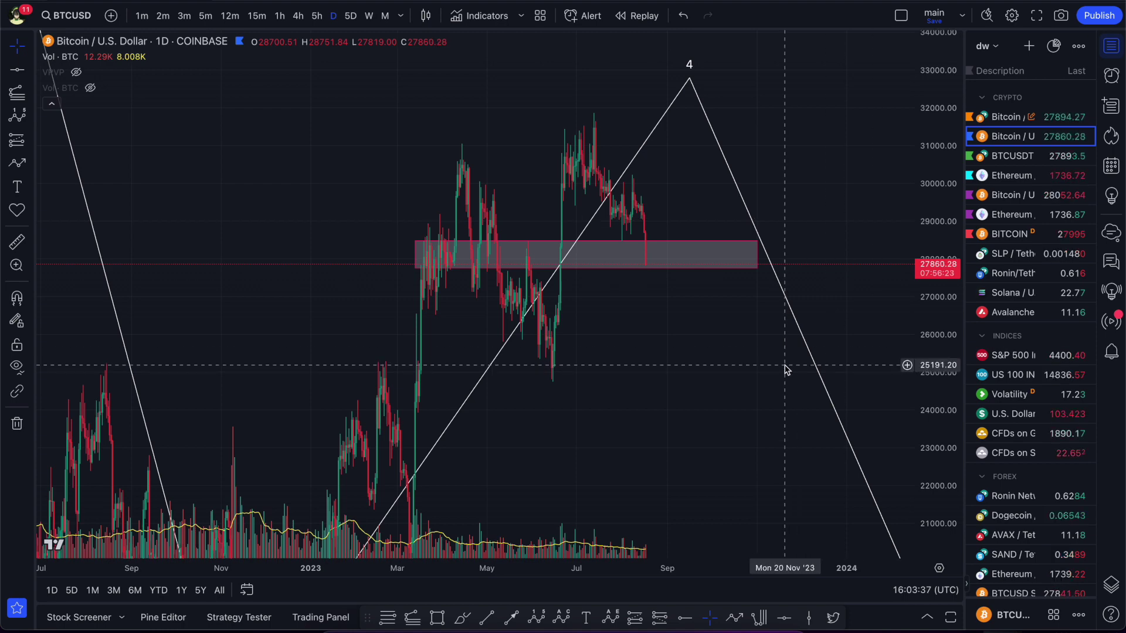
pyautogui.moveTo(785, 370); pyautogui.dragTo(746, 371)
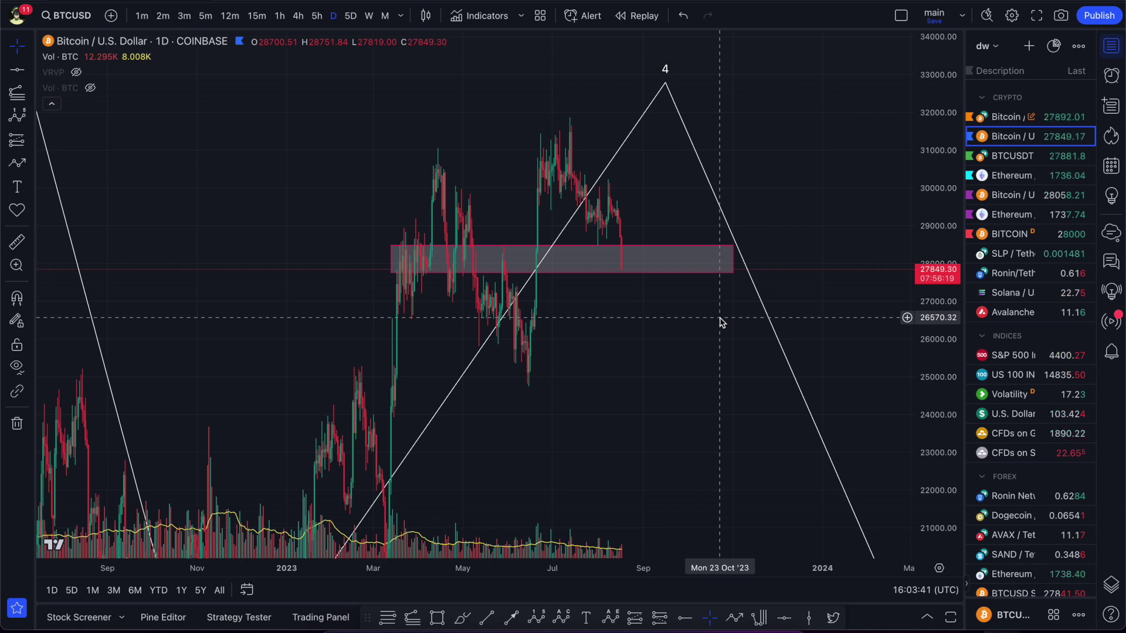
pyautogui.moveTo(616, 324); pyautogui.dragTo(616, 326)
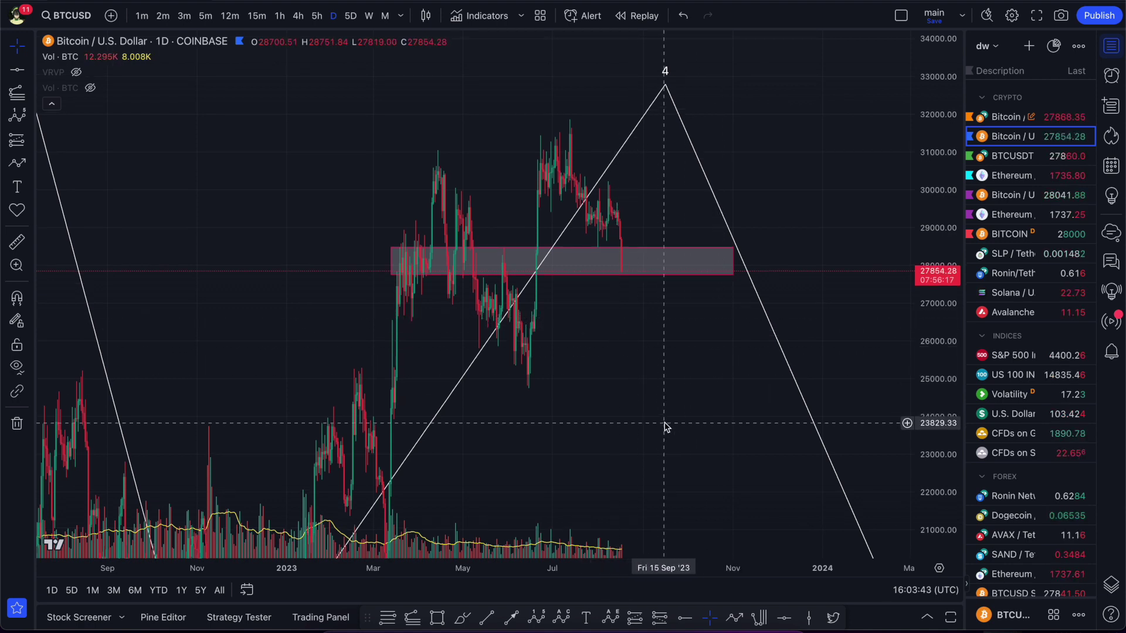